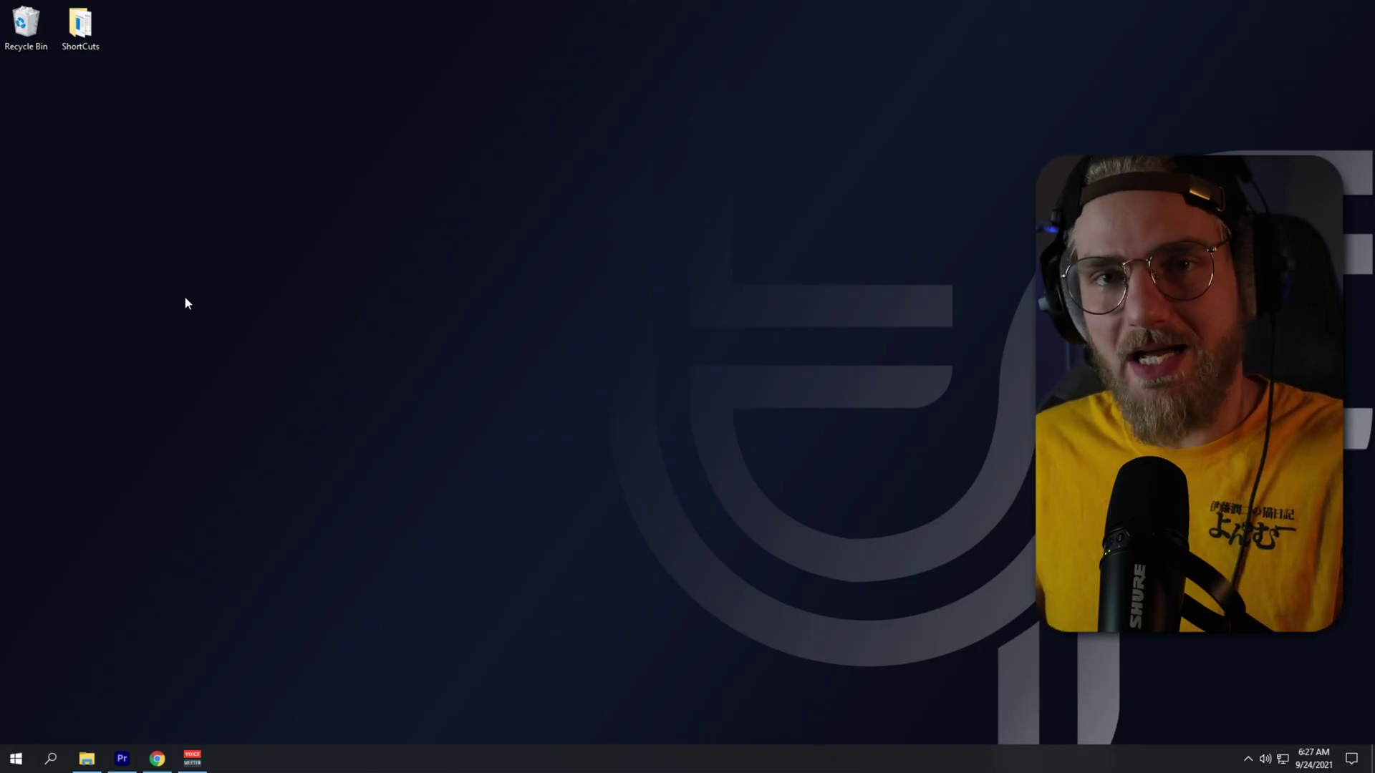
Step: Launch Voicemeeter Potato from Windows search by typing 'po'
{"action": "left_click", "coordinate": [53, 761]}
{"action": "type", "text": "po"}
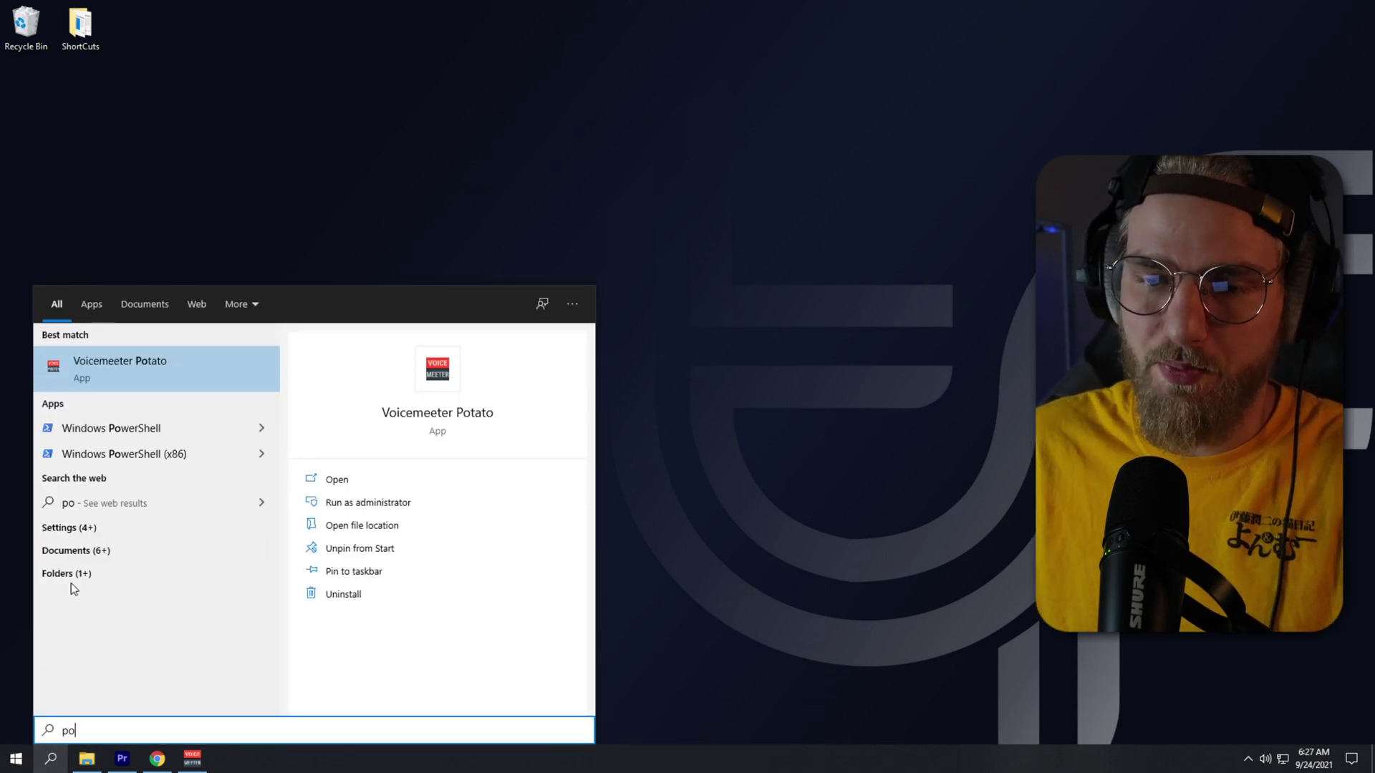
{"action": "left_click", "coordinate": [140, 381]}
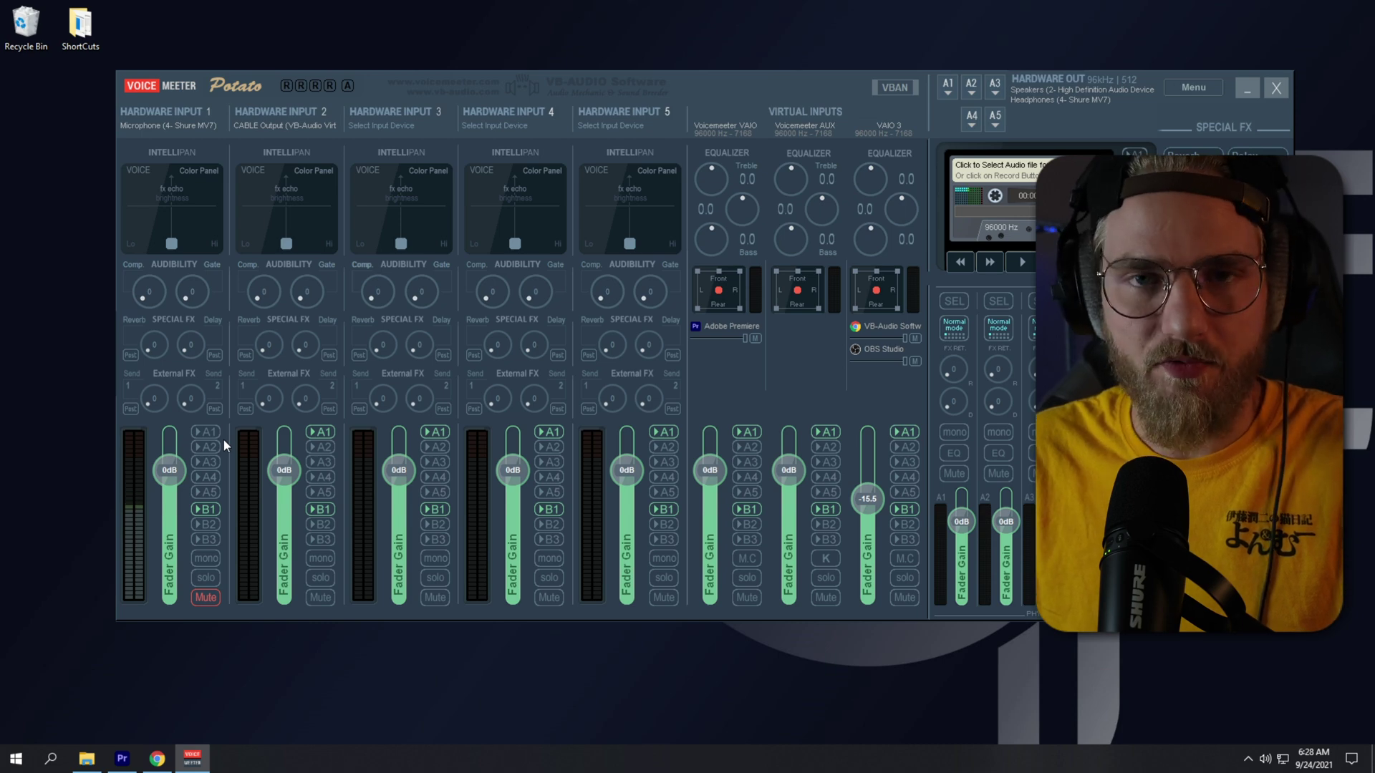
Step: Launch VM Streamer View from Windows search by typing 'strea'
{"action": "left_click", "coordinate": [50, 759]}
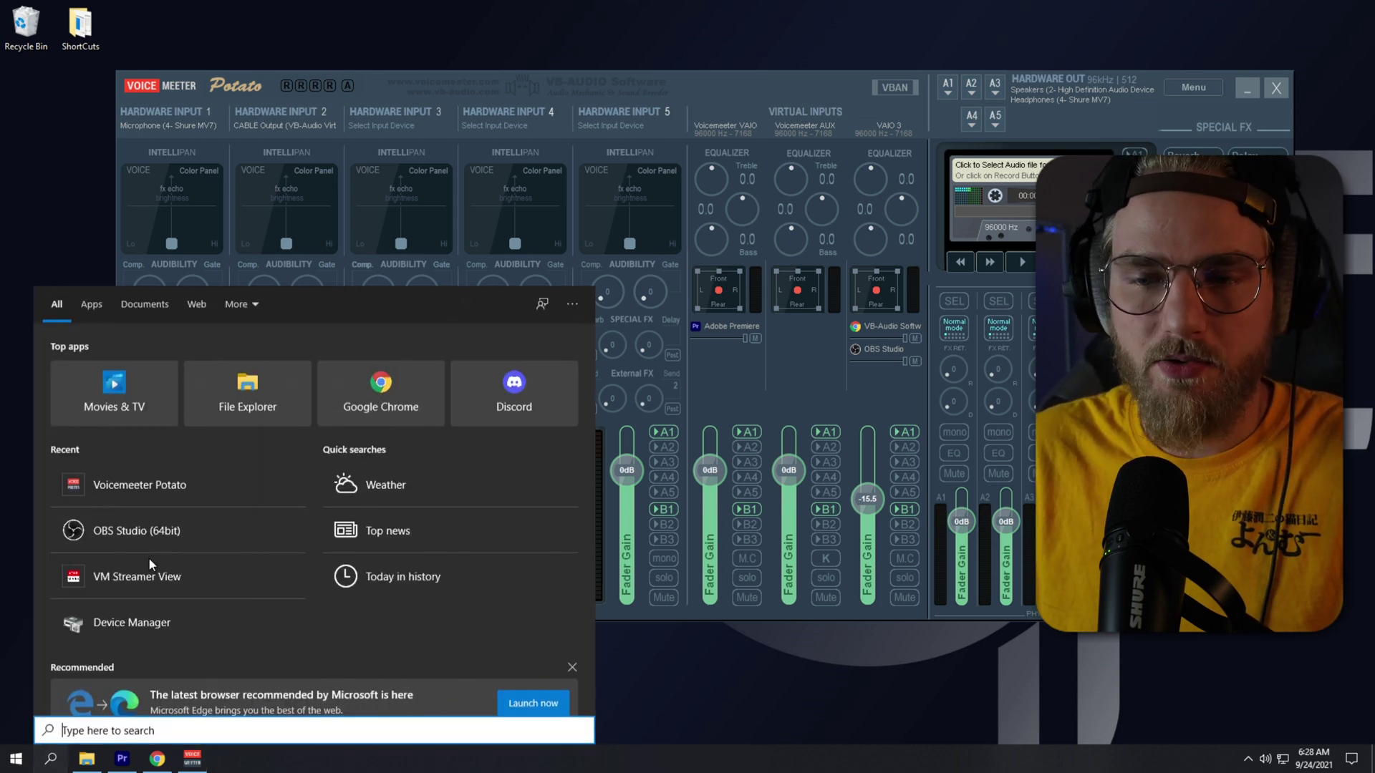
{"action": "type", "text": "strea"}
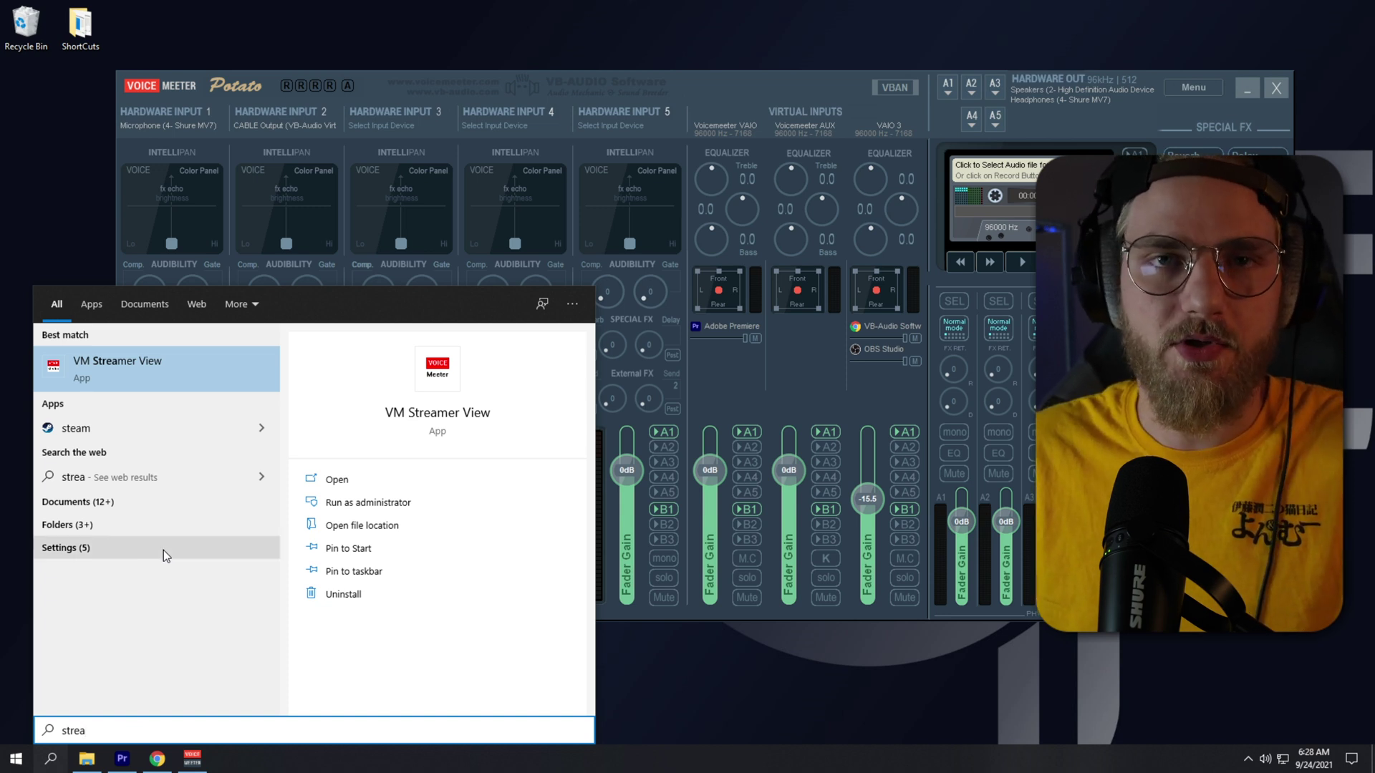
{"action": "left_click", "coordinate": [171, 371]}
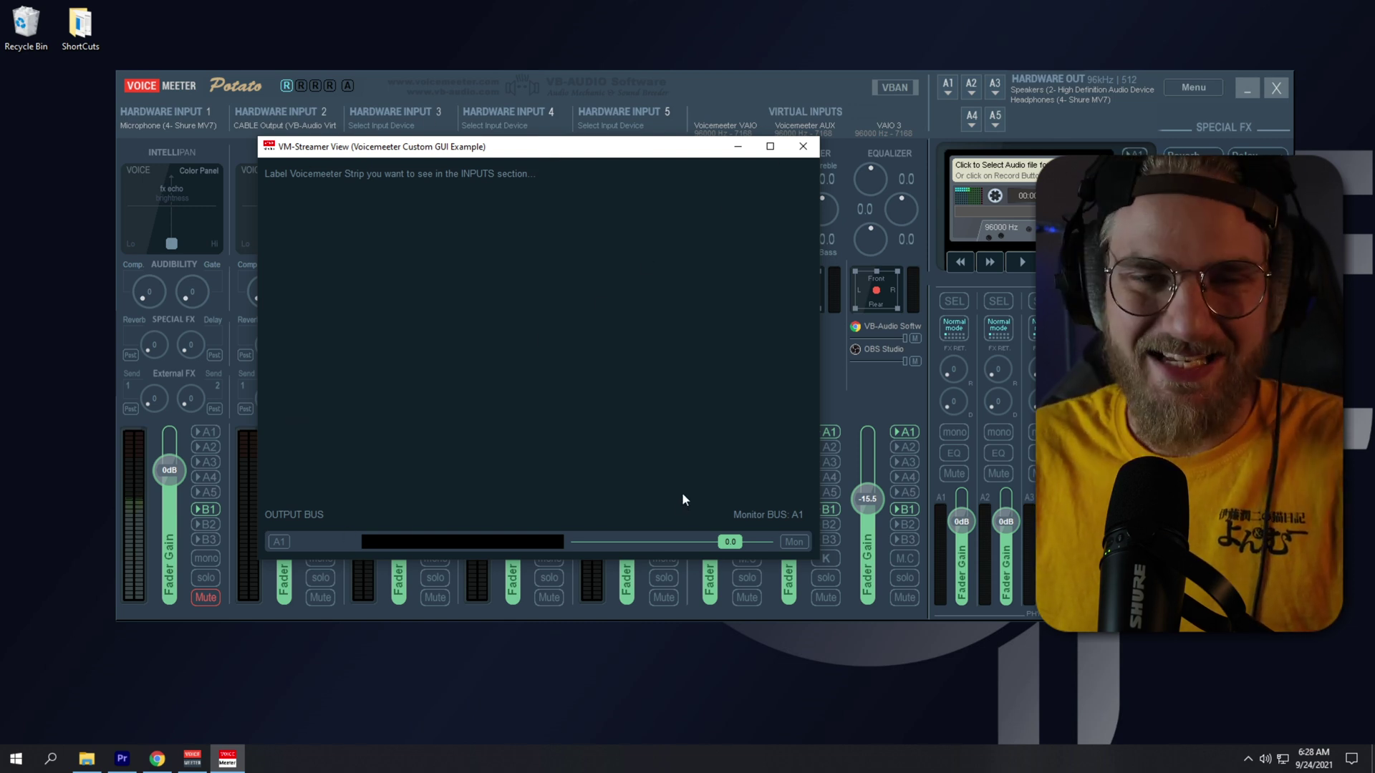
{"action": "left_click_drag", "start_coordinate": [729, 542], "coordinate": [738, 543]}
{"action": "double_click", "coordinate": [739, 543]}
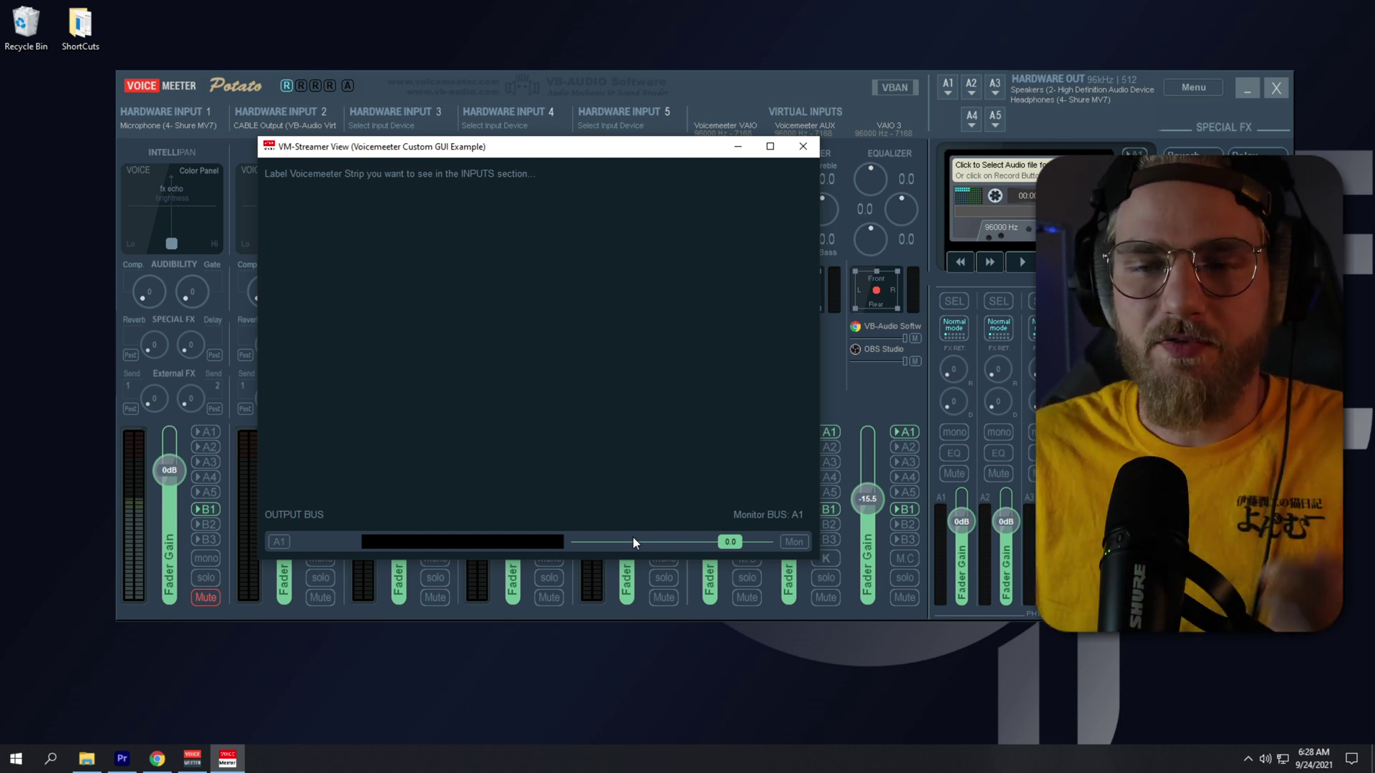
Step: Rename Hardware Input 1 to 'Microphone' and Hardware Input 2 to 'Browser'
{"action": "left_click", "coordinate": [169, 115]}
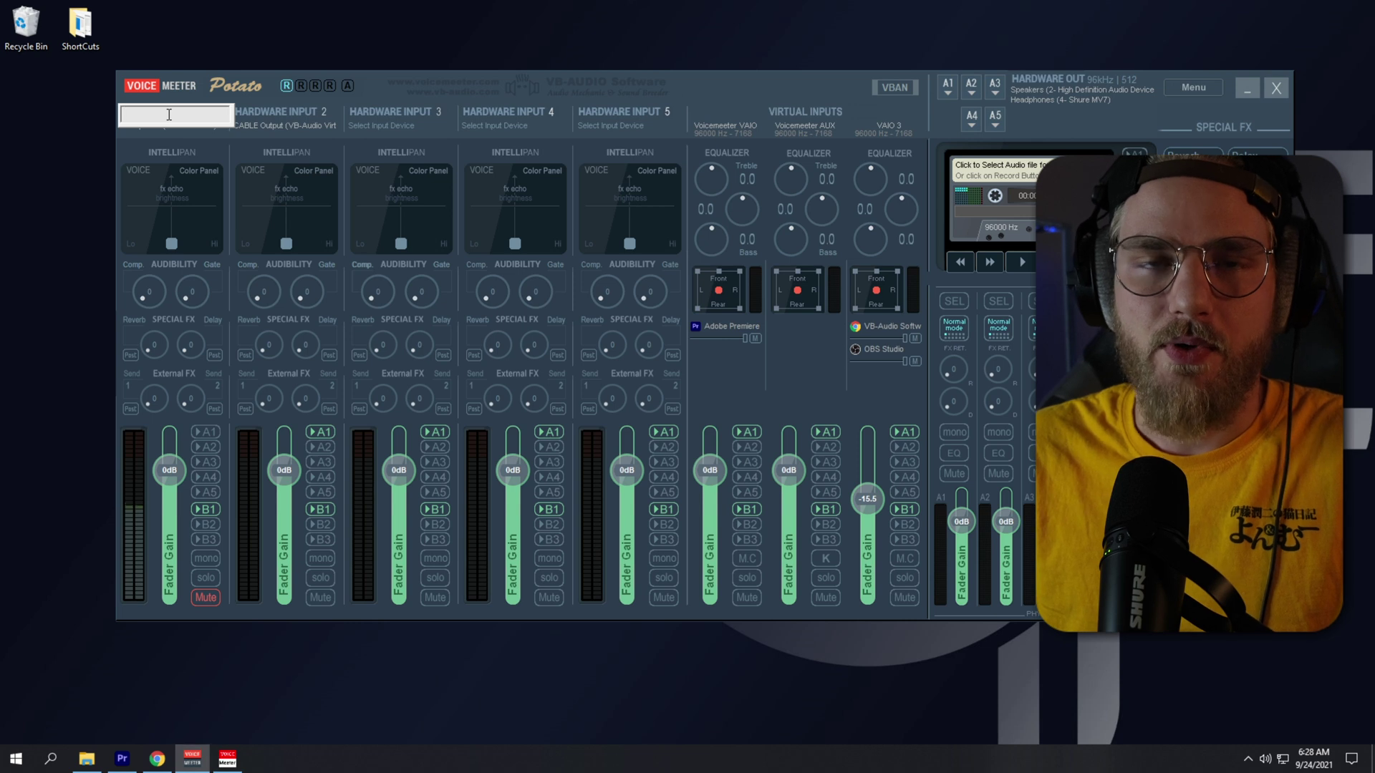
{"action": "type", "text": "M"}
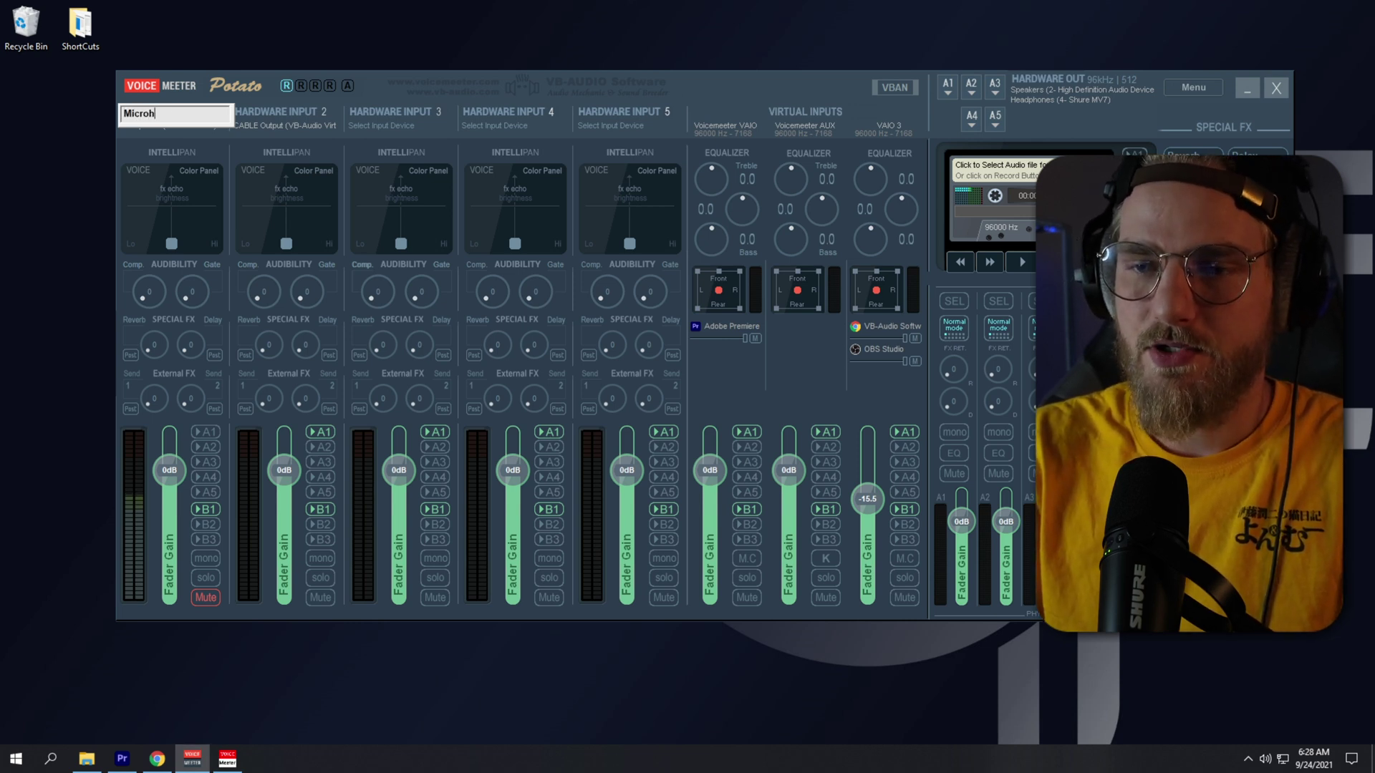
{"action": "type", "text": "icrophone"}
{"action": "key", "text": "Return"}
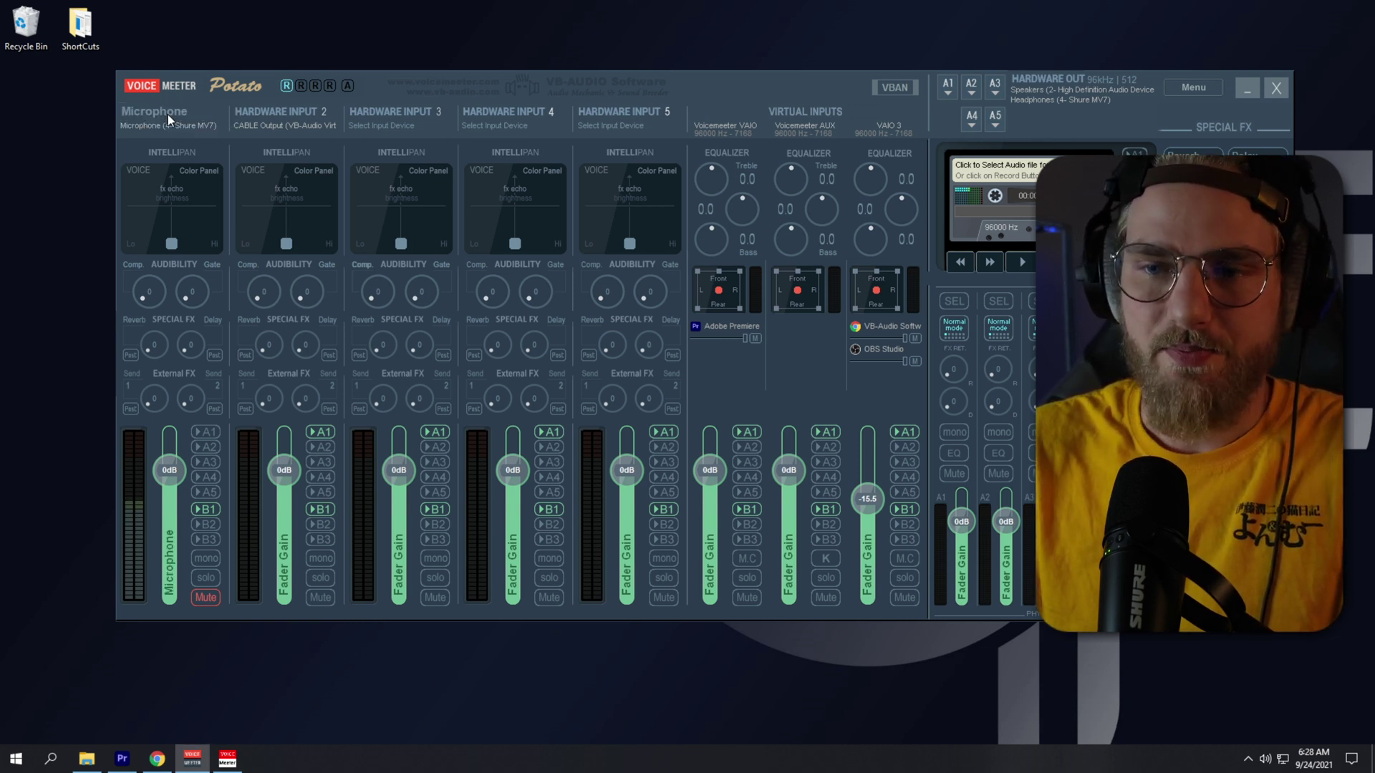
{"action": "left_click", "coordinate": [262, 113]}
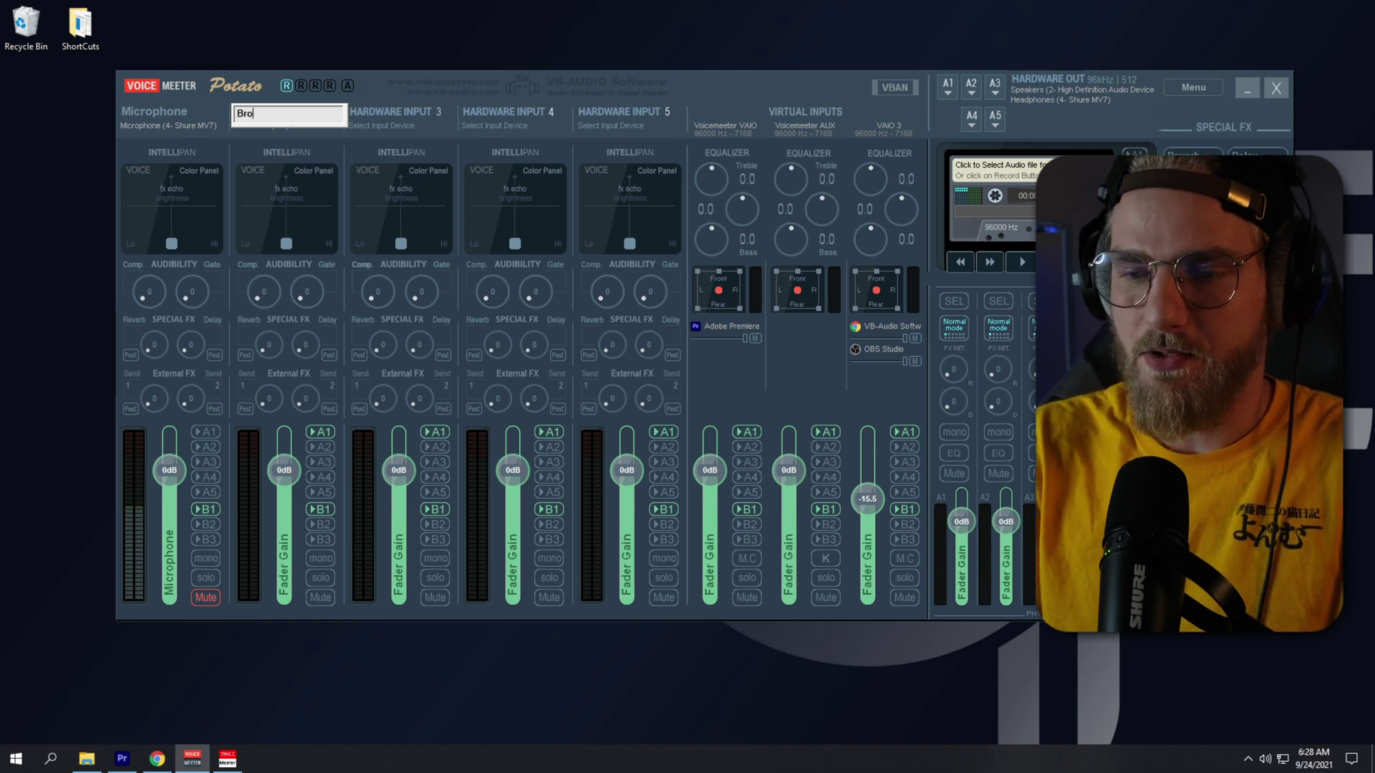
{"action": "type", "text": "Browser"}
{"action": "key", "text": "Return"}
Step: Rename the VAIO, AUX and VAIO3 virtual inputs to 'Gamer', 'Comms' and 'Music'
{"action": "left_click", "coordinate": [727, 113]}
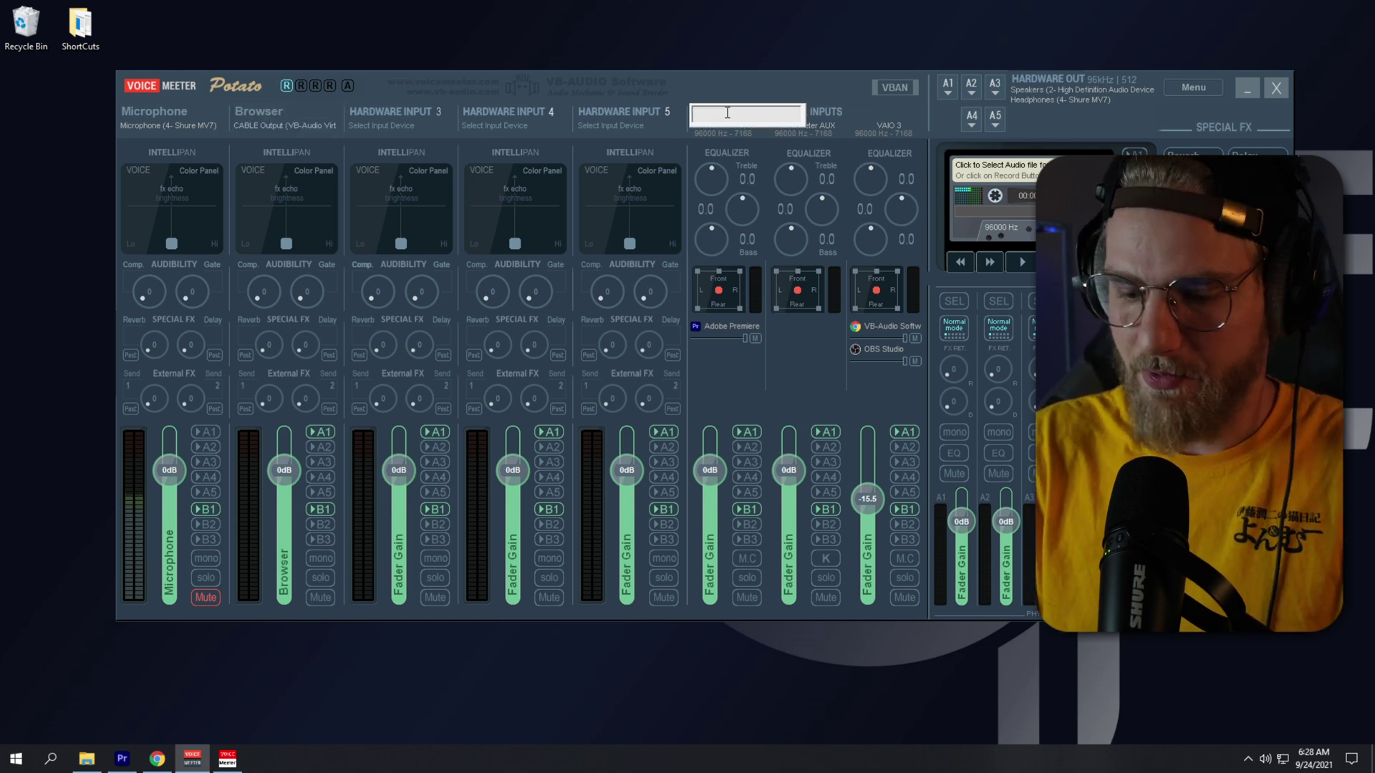
{"action": "type", "text": "Gamer"}
{"action": "key", "text": "Return"}
{"action": "left_click", "coordinate": [810, 113]}
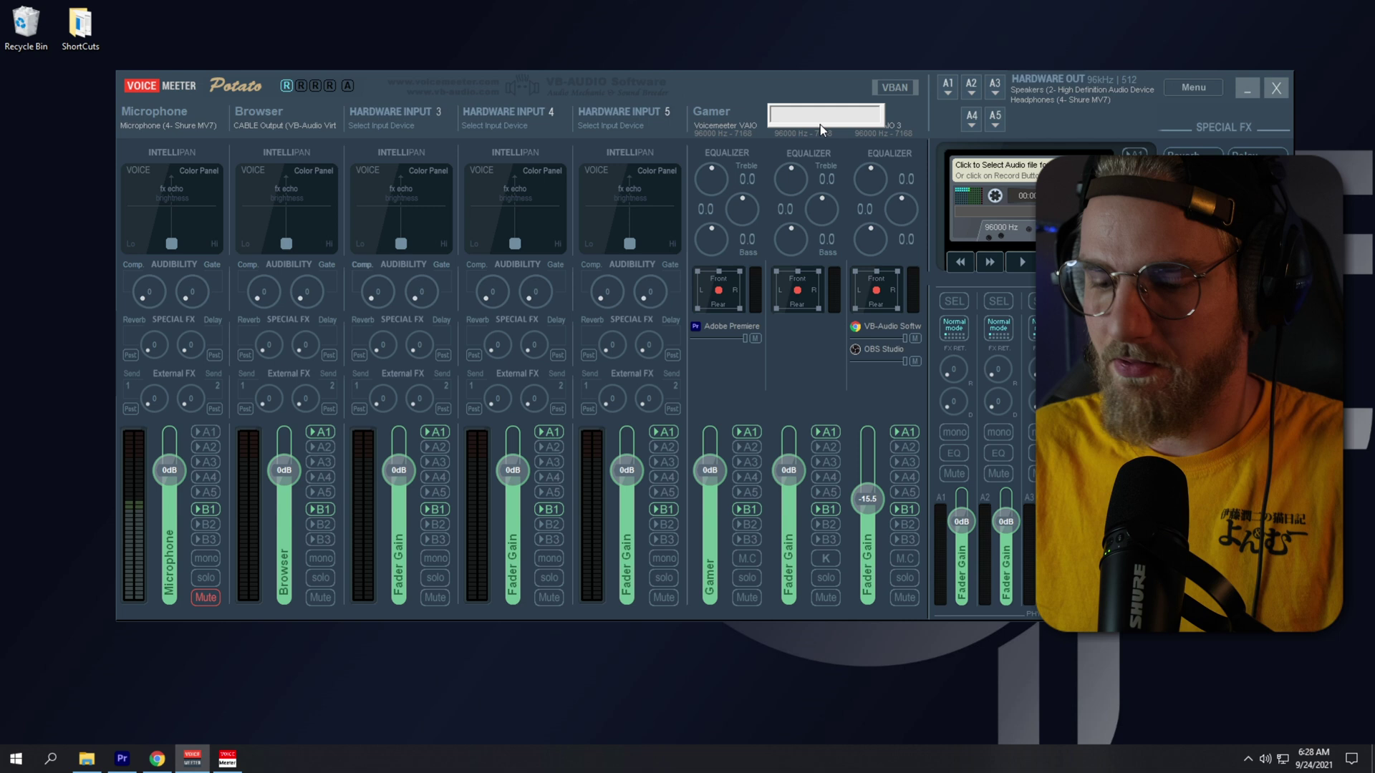
{"action": "type", "text": "Comms"}
{"action": "key", "text": "Return"}
{"action": "left_click", "coordinate": [875, 113]}
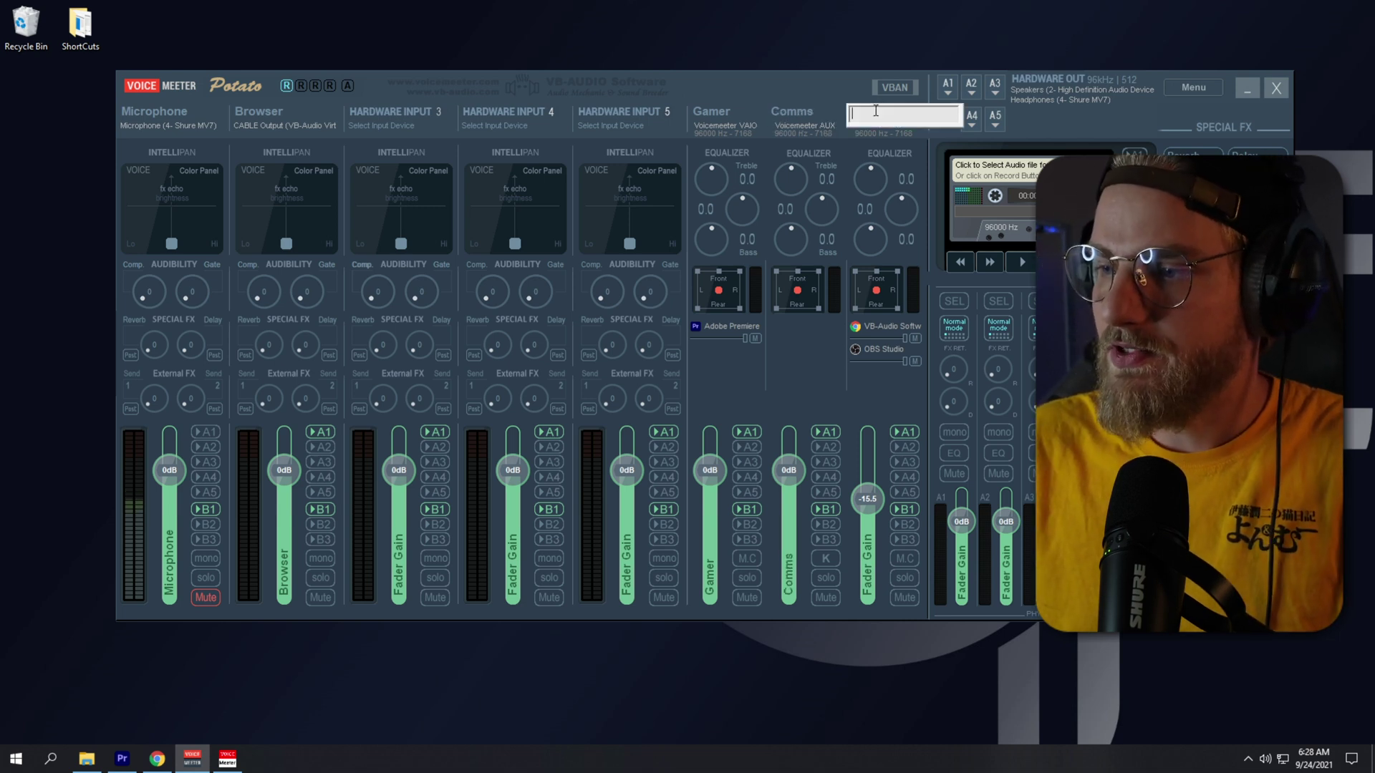
{"action": "type", "text": "Music"}
{"action": "key", "text": "Return"}
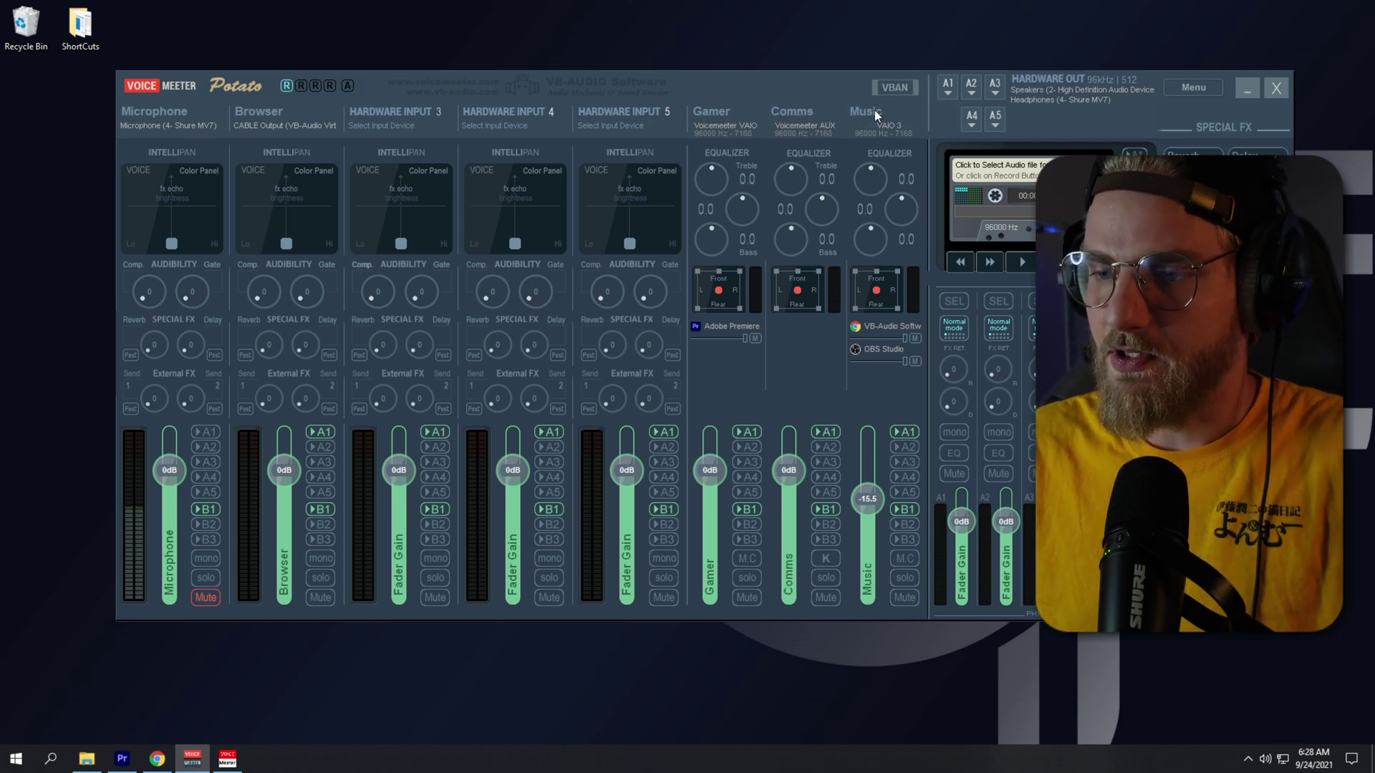
Step: Bring VM Streamer View to the front from the taskbar, showing the five labelled strips
{"action": "left_click", "coordinate": [227, 762]}
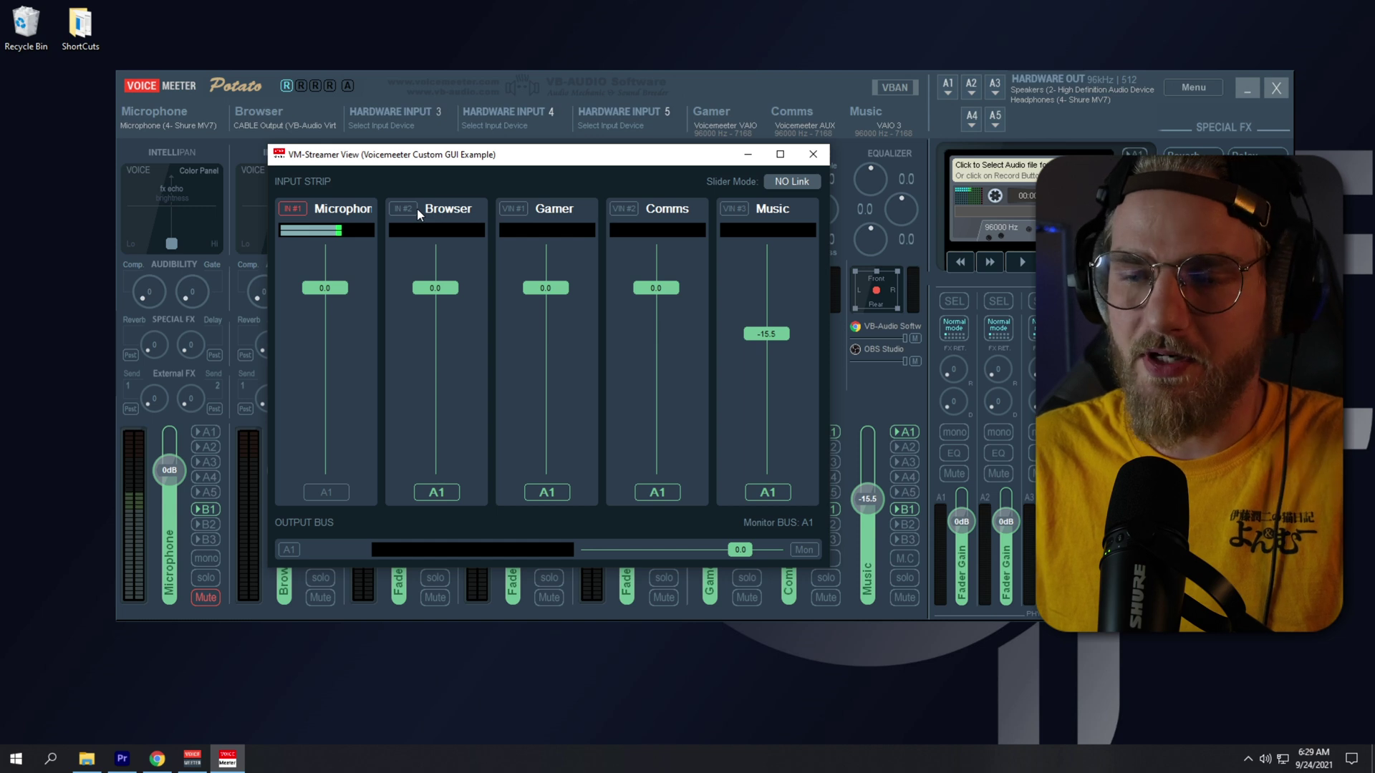
{"action": "left_click_drag", "start_coordinate": [505, 161], "coordinate": [529, 156]}
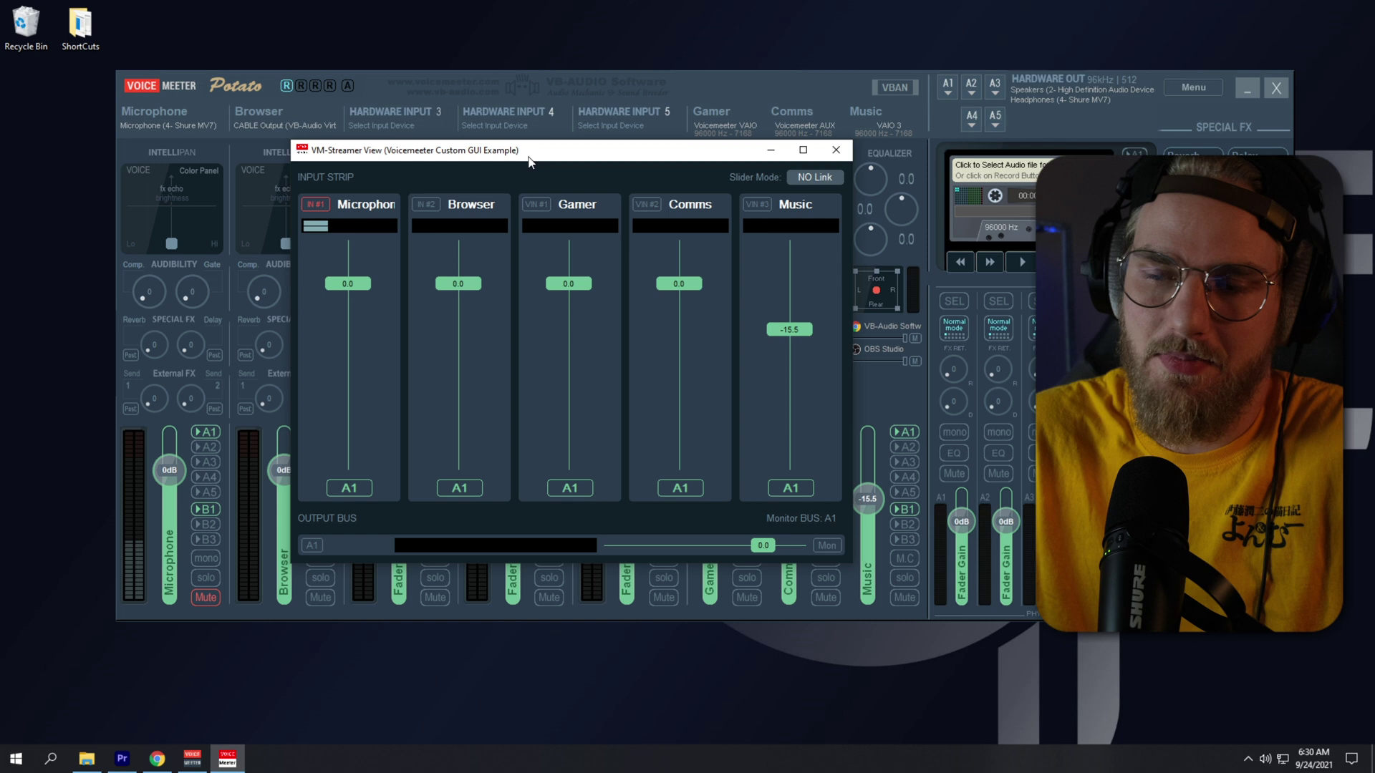
{"action": "left_click_drag", "start_coordinate": [580, 161], "coordinate": [460, 108]}
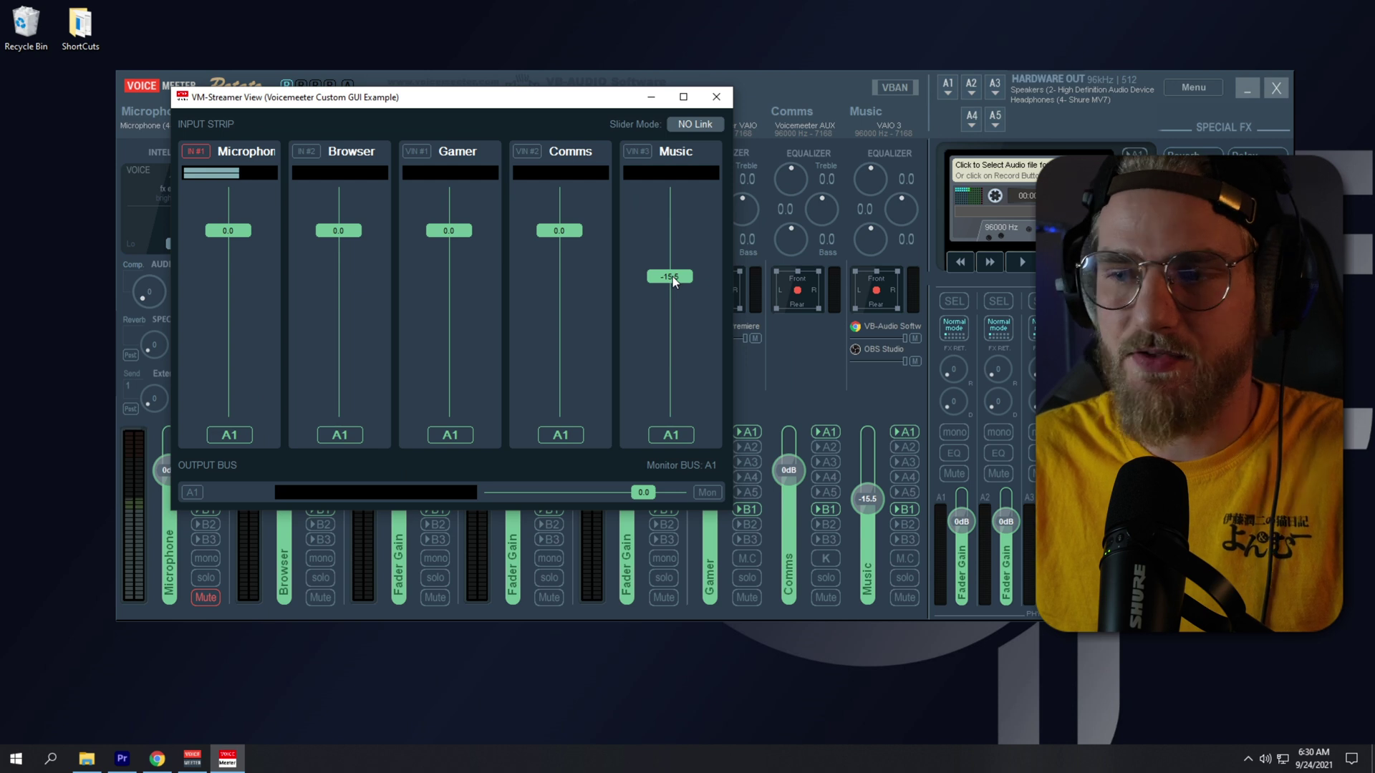
{"action": "left_click_drag", "start_coordinate": [672, 276], "coordinate": [677, 251]}
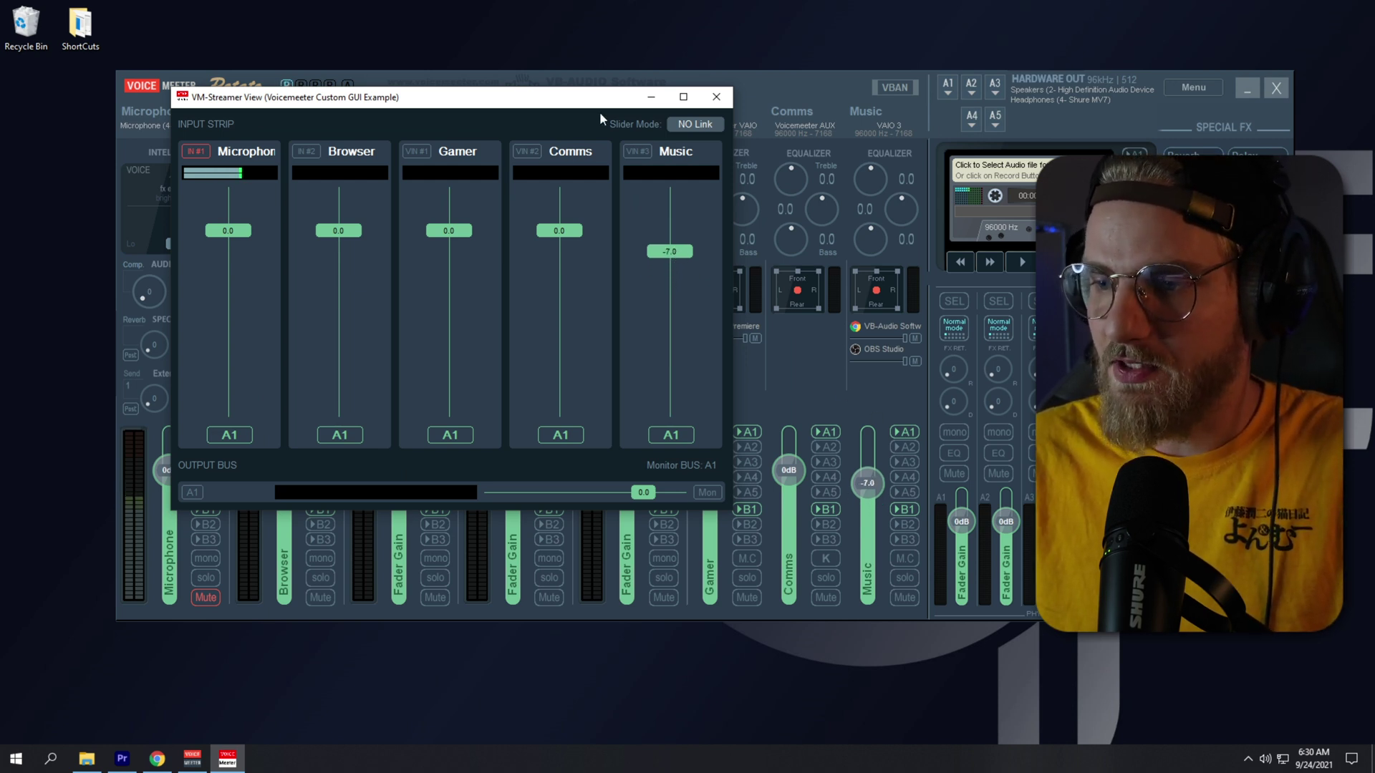
{"action": "left_click_drag", "start_coordinate": [561, 103], "coordinate": [565, 197]}
{"action": "mouse_move", "coordinate": [681, 348]}
{"action": "left_mouse_down"}
{"action": "mouse_move", "coordinate": [682, 326]}
{"action": "mouse_move", "coordinate": [680, 373]}
{"action": "left_mouse_up"}
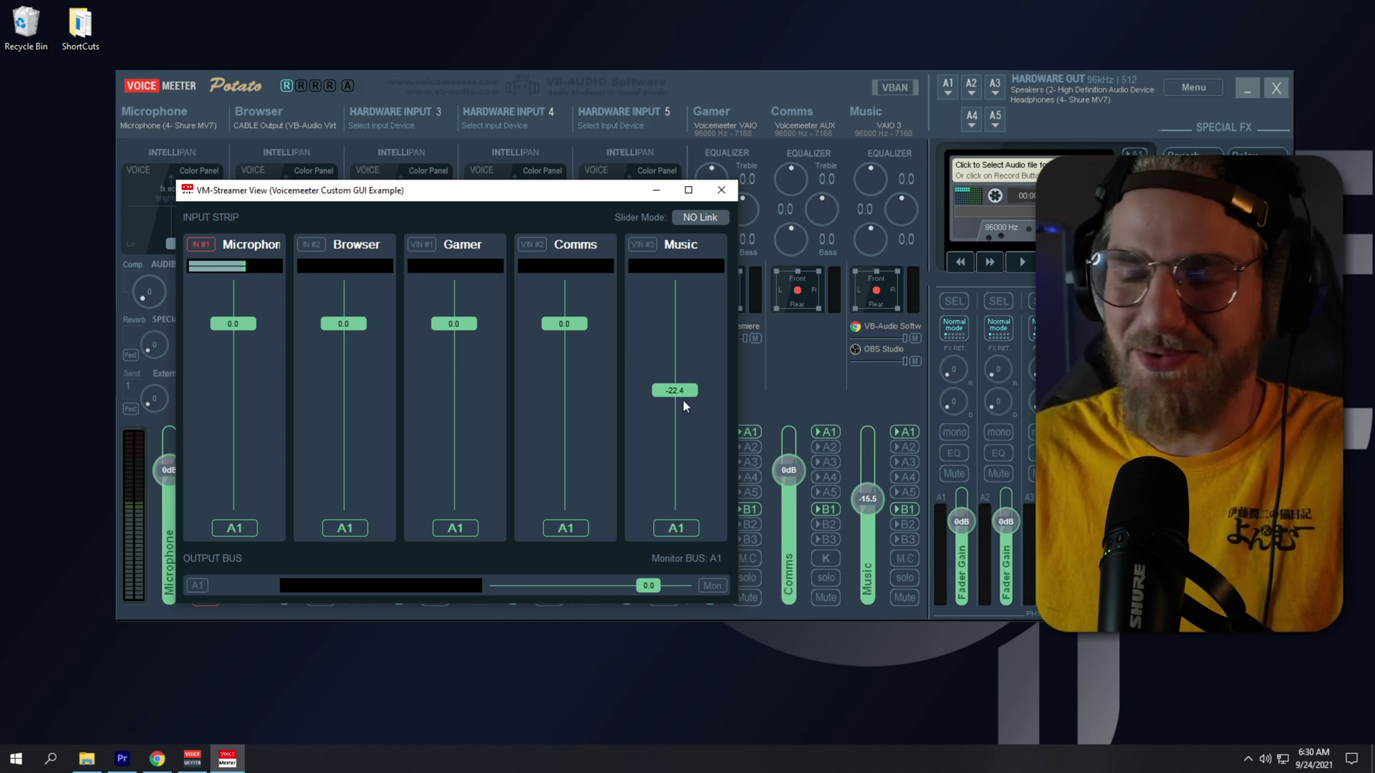
{"action": "mouse_move", "coordinate": [684, 391]}
{"action": "left_mouse_down"}
{"action": "mouse_move", "coordinate": [684, 329]}
{"action": "mouse_move", "coordinate": [684, 372]}
{"action": "left_mouse_up"}
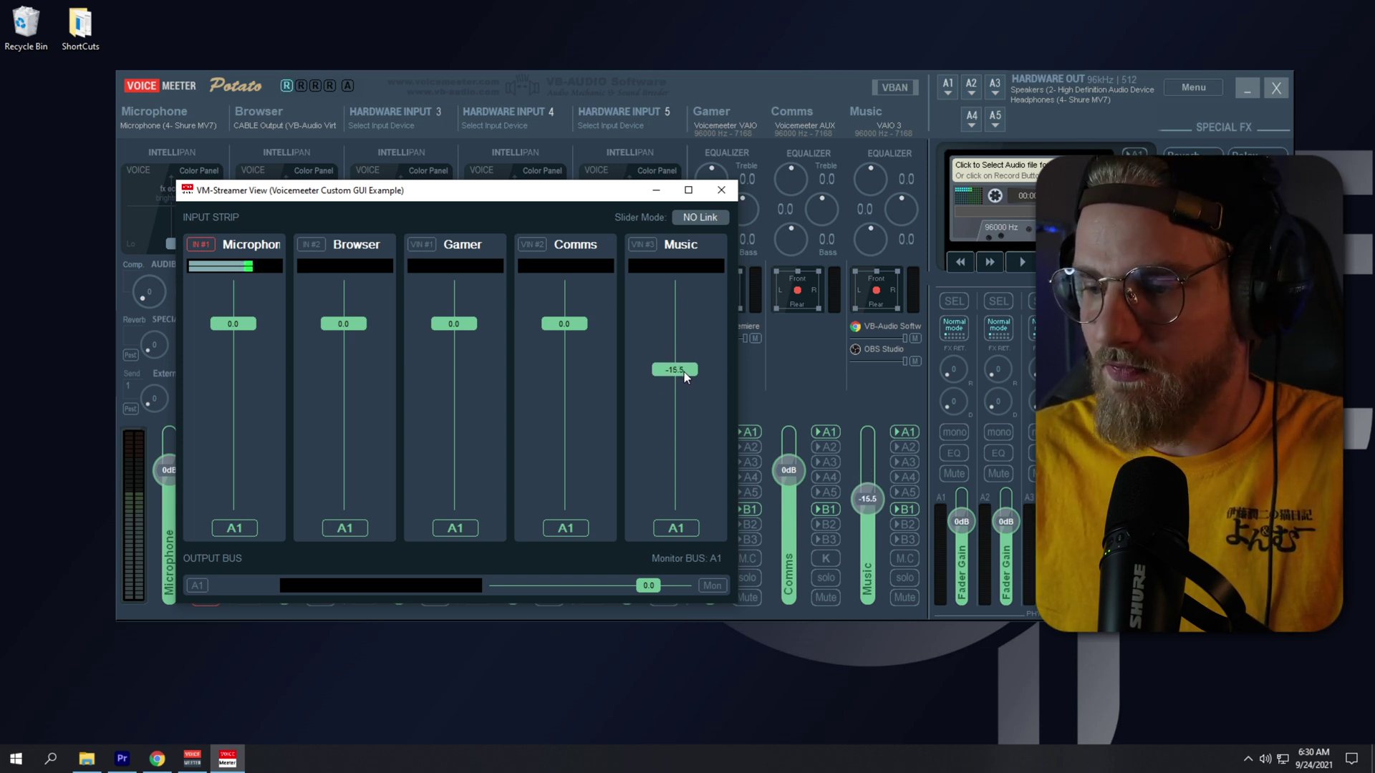
{"action": "mouse_move", "coordinate": [580, 324]}
{"action": "left_mouse_down"}
{"action": "mouse_move", "coordinate": [581, 347]}
{"action": "mouse_move", "coordinate": [581, 325]}
{"action": "left_mouse_up"}
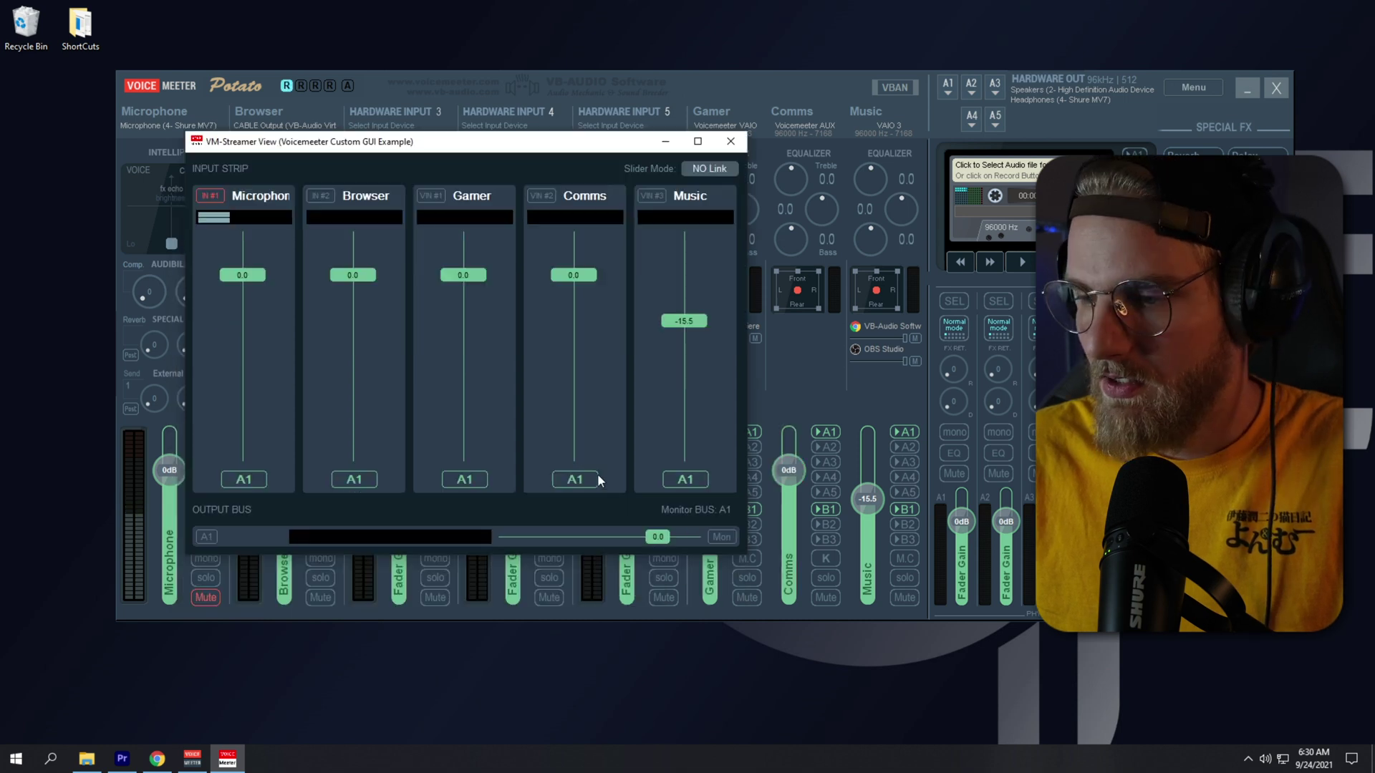
Step: Toggle the A1 output buttons on the streamer strips, leaving Microphone not sent to A1
{"action": "left_click", "coordinate": [339, 479]}
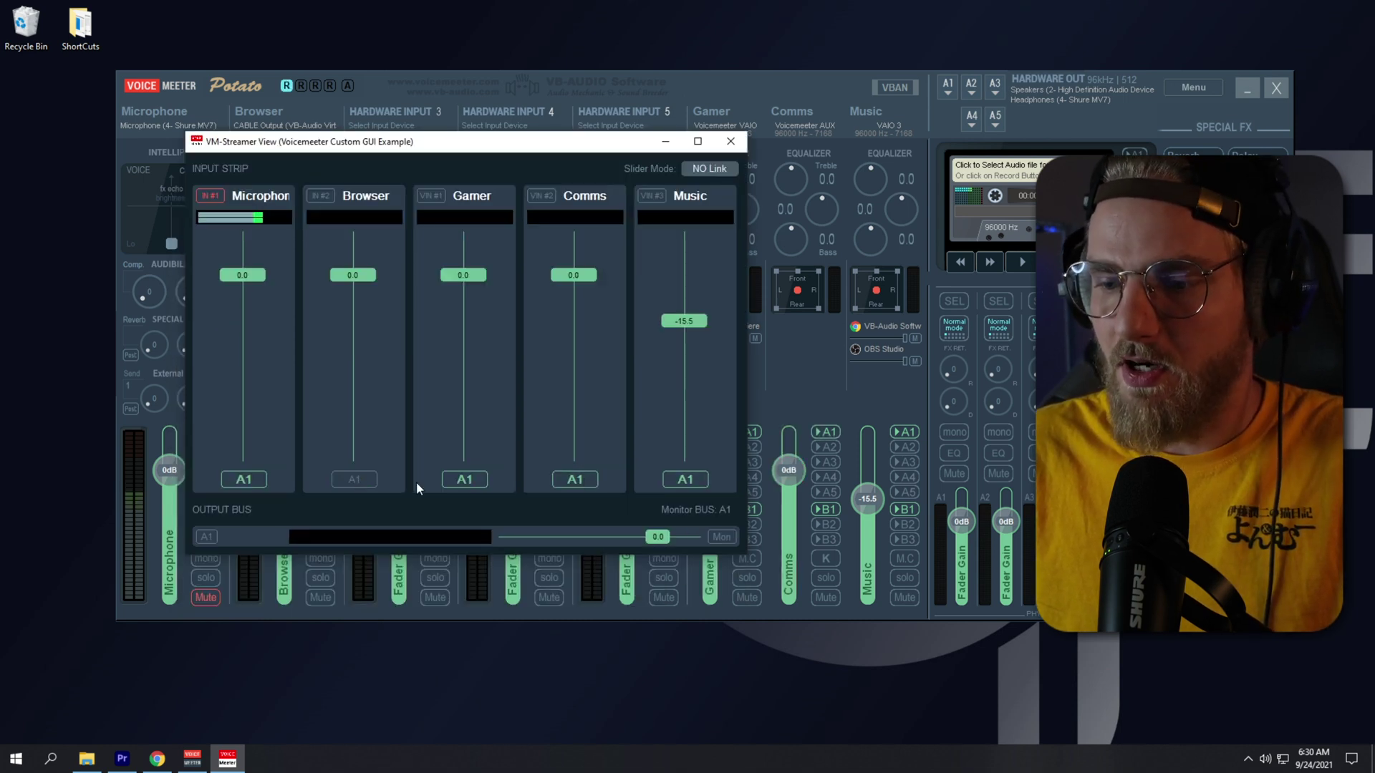
{"action": "left_click", "coordinate": [464, 479]}
{"action": "left_click", "coordinate": [572, 479]}
{"action": "left_click", "coordinate": [684, 479]}
{"action": "left_click", "coordinate": [576, 479]}
{"action": "left_click", "coordinate": [685, 478]}
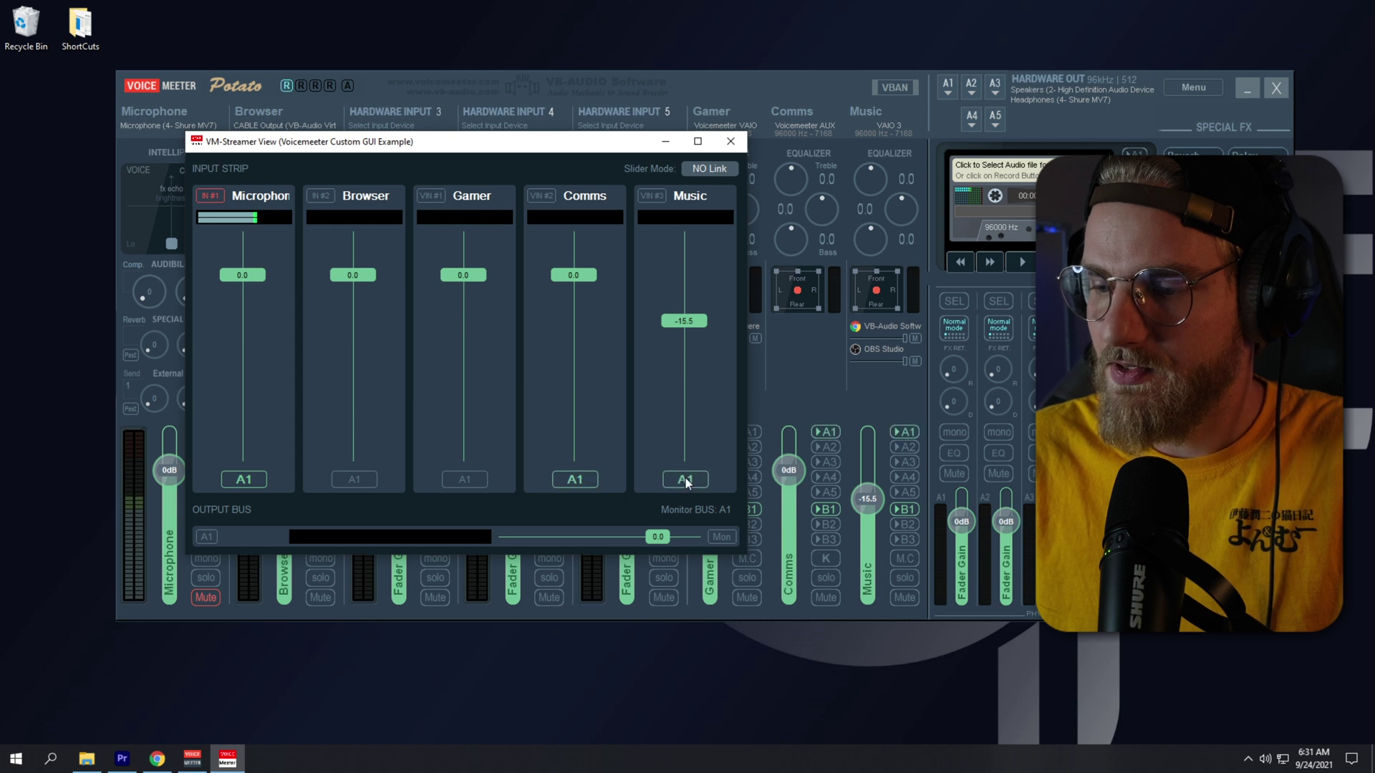
{"action": "left_click", "coordinate": [466, 478]}
{"action": "left_click", "coordinate": [353, 479]}
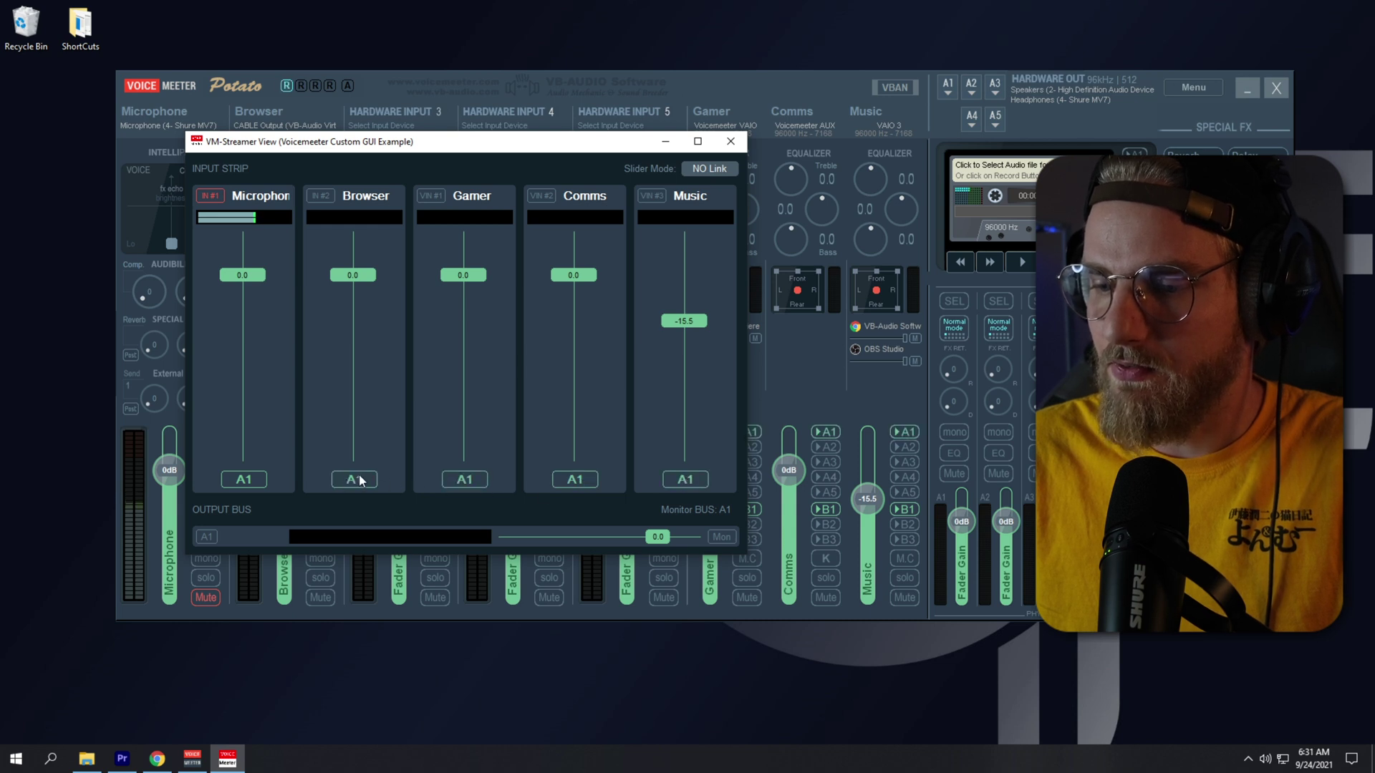
{"action": "left_click", "coordinate": [254, 480]}
Step: Drag the streamer window around until it sits over the mixer's left half
{"action": "left_click_drag", "start_coordinate": [322, 141], "coordinate": [595, 88]}
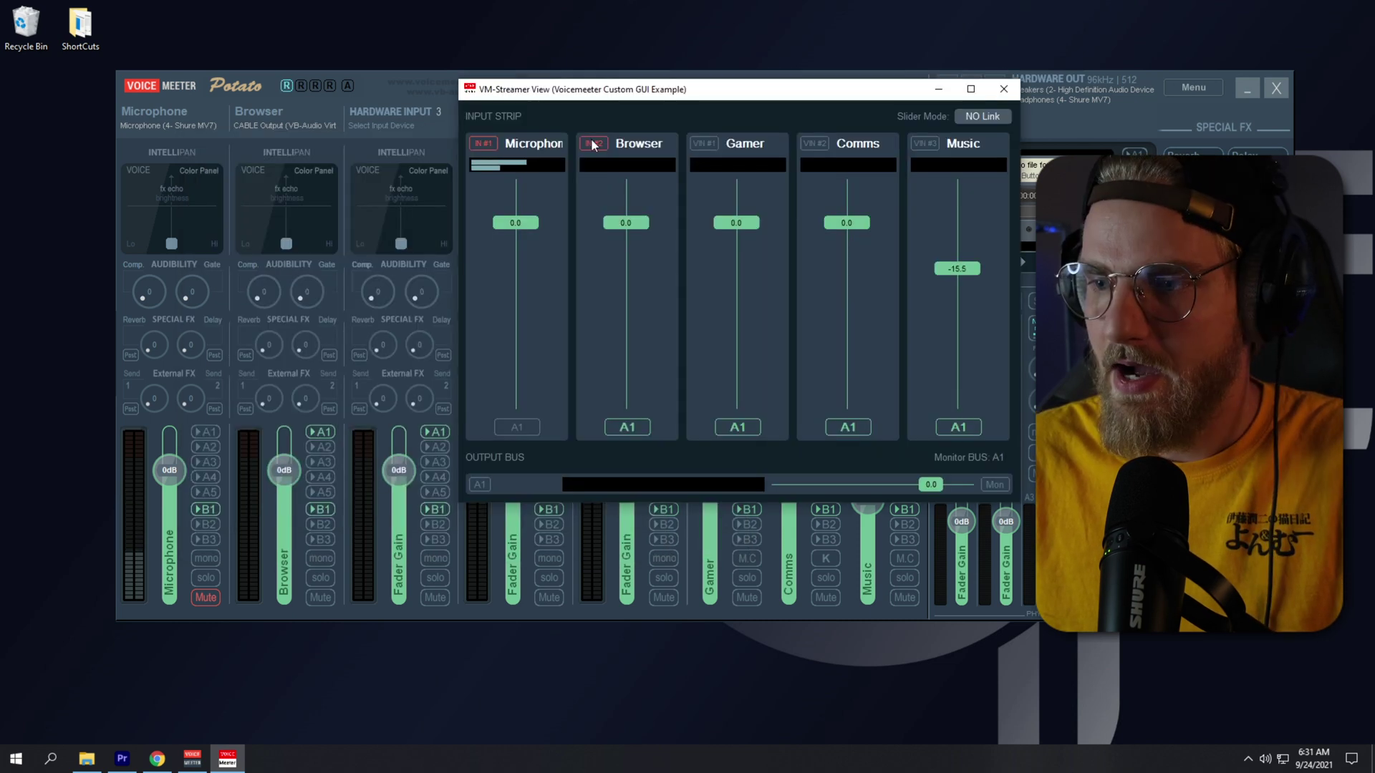
{"action": "left_click_drag", "start_coordinate": [687, 95], "coordinate": [616, 96]}
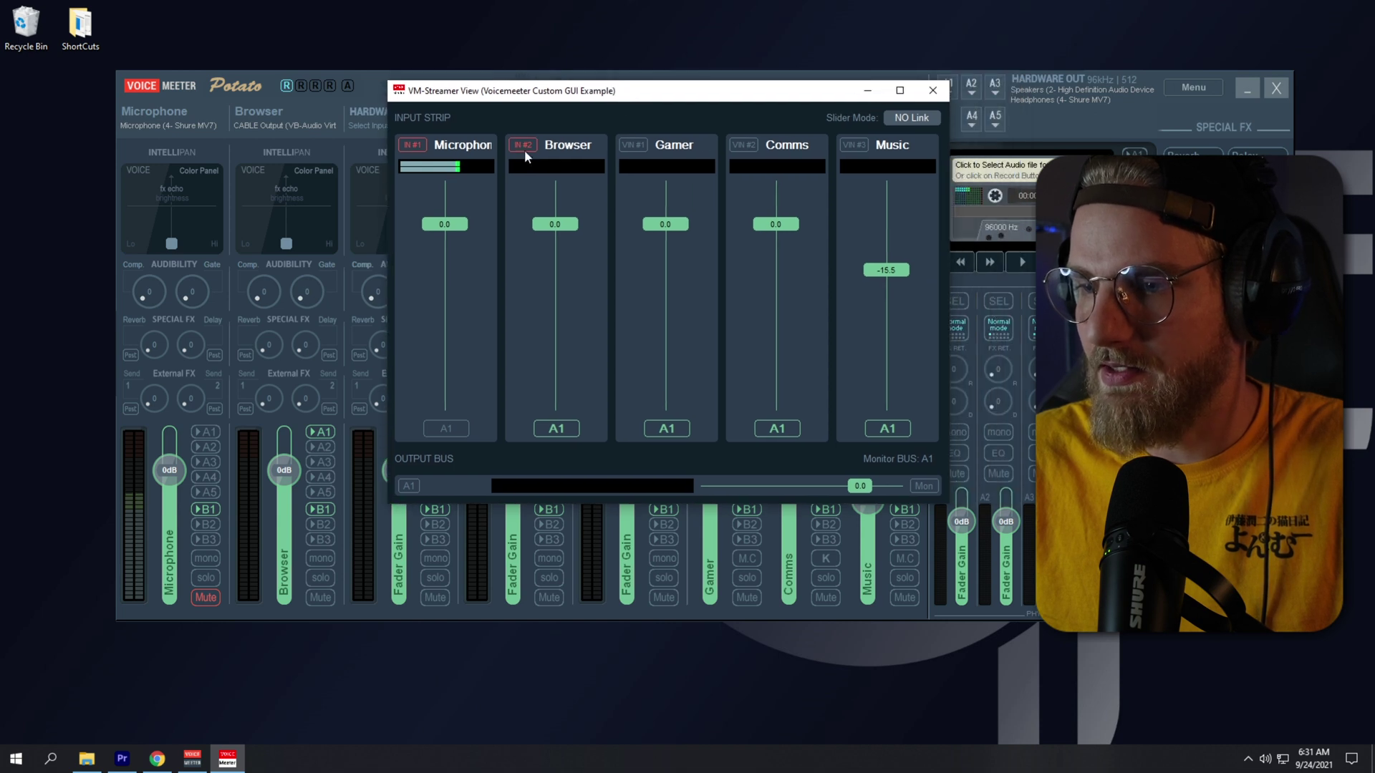
{"action": "left_click_drag", "start_coordinate": [425, 141], "coordinate": [311, 149]}
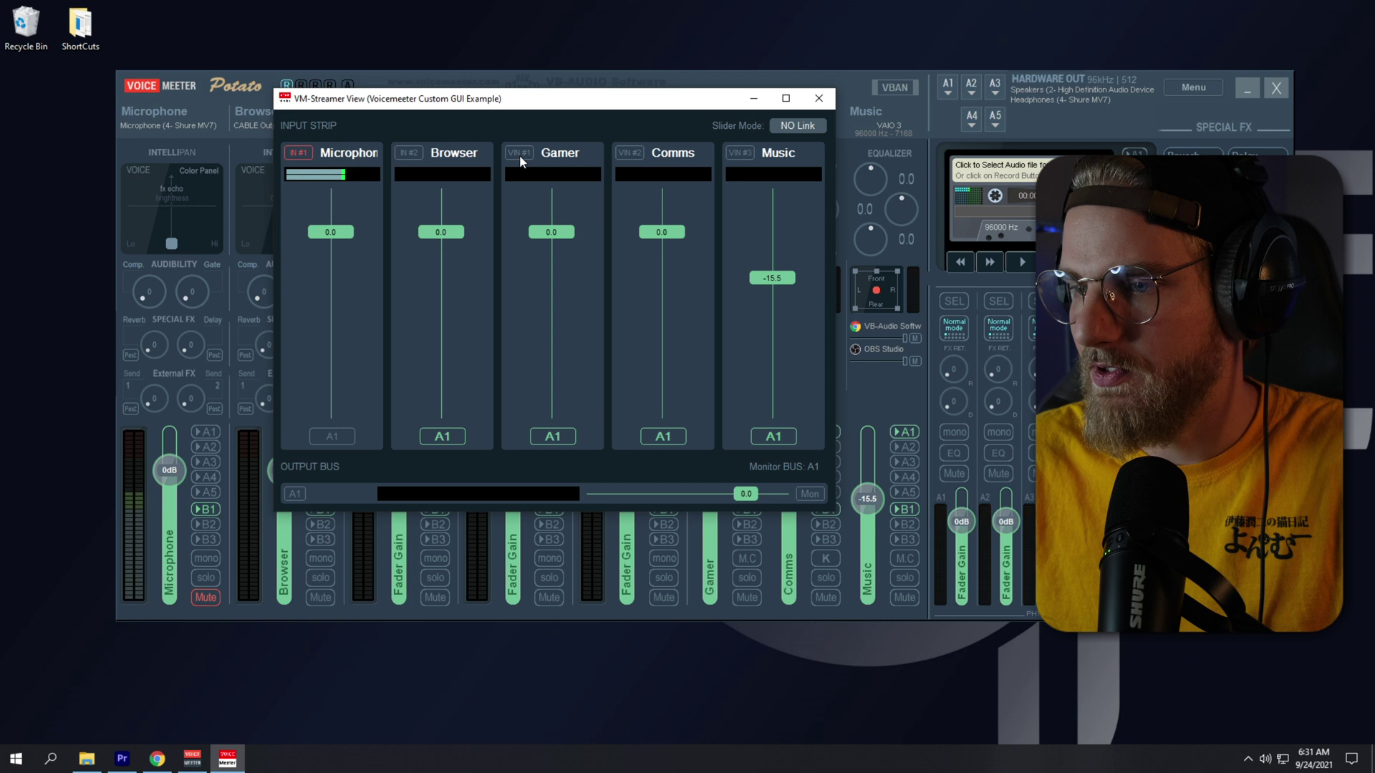
{"action": "left_click_drag", "start_coordinate": [543, 109], "coordinate": [449, 109]}
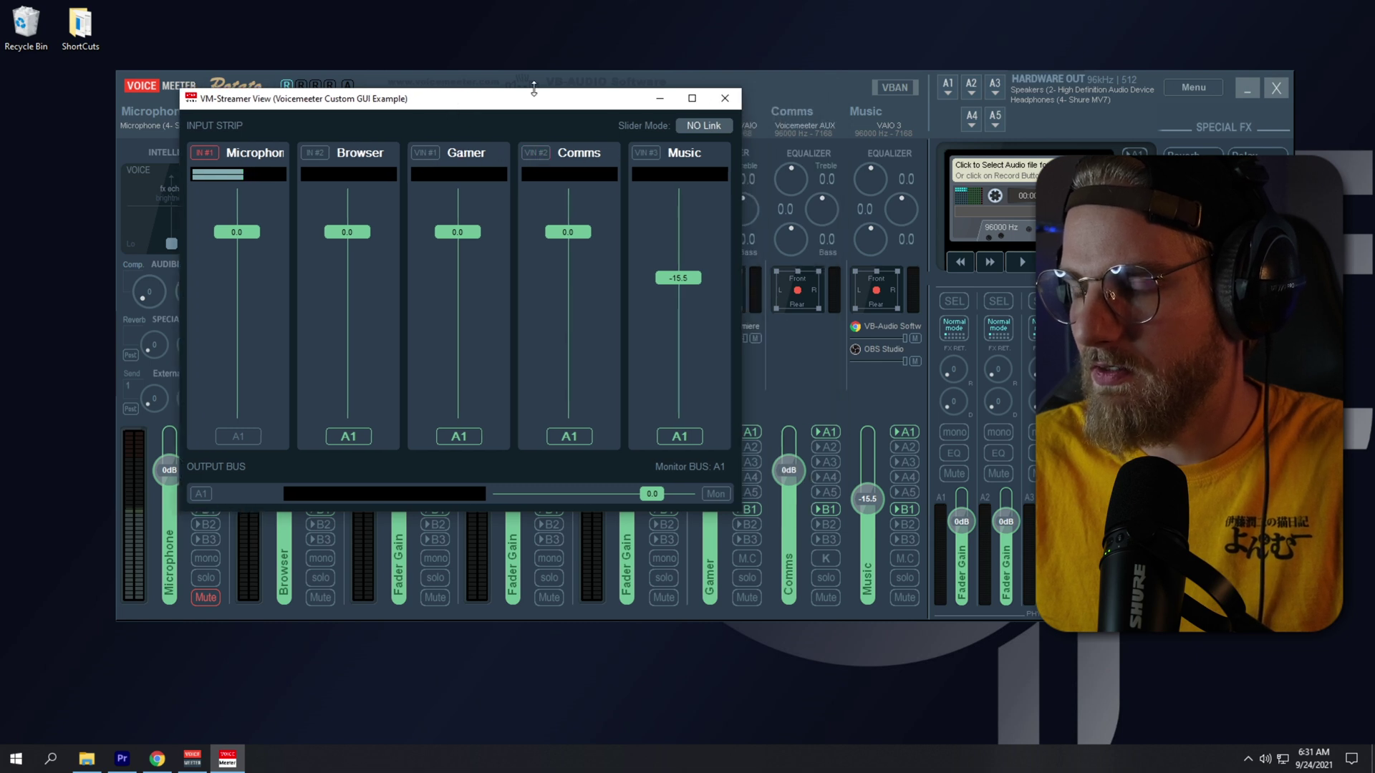
{"action": "left_click_drag", "start_coordinate": [398, 113], "coordinate": [779, 124]}
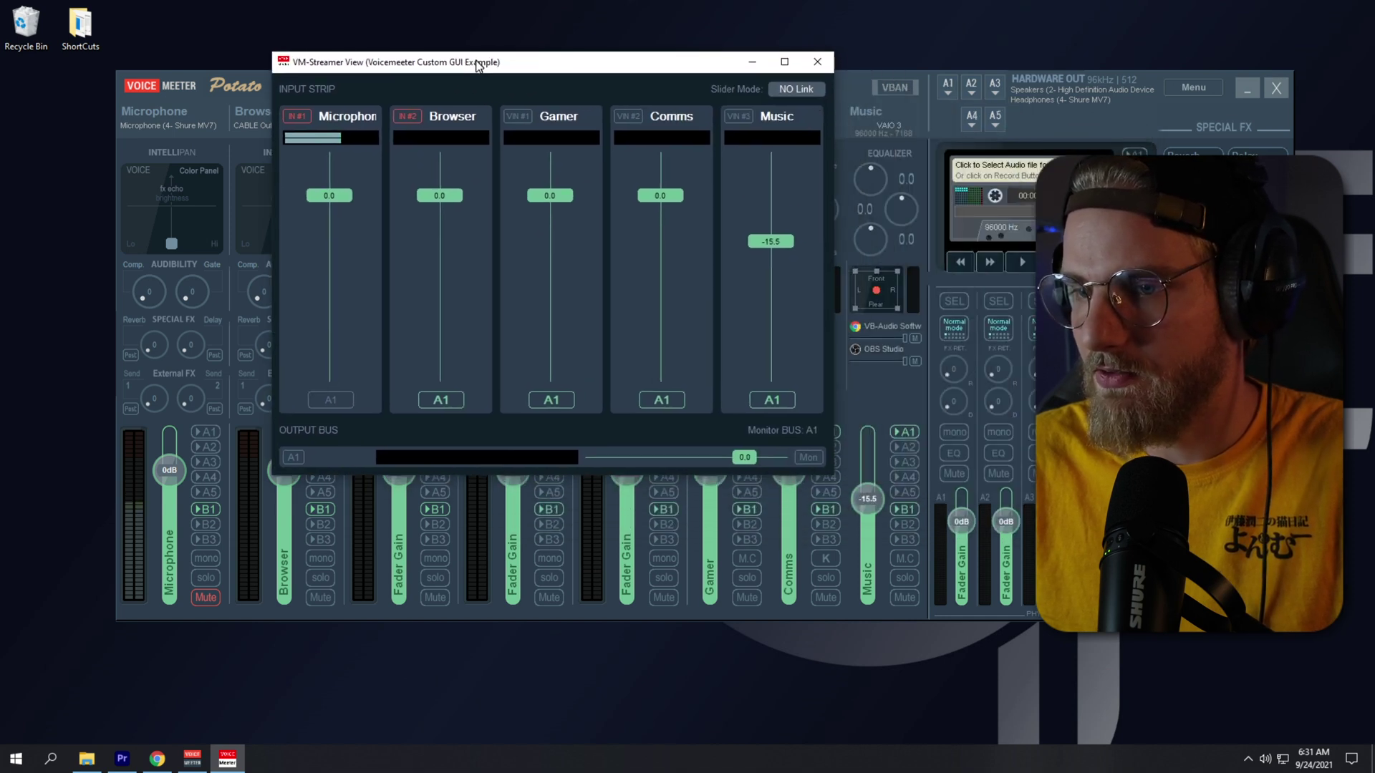
{"action": "left_click_drag", "start_coordinate": [477, 63], "coordinate": [472, 66]}
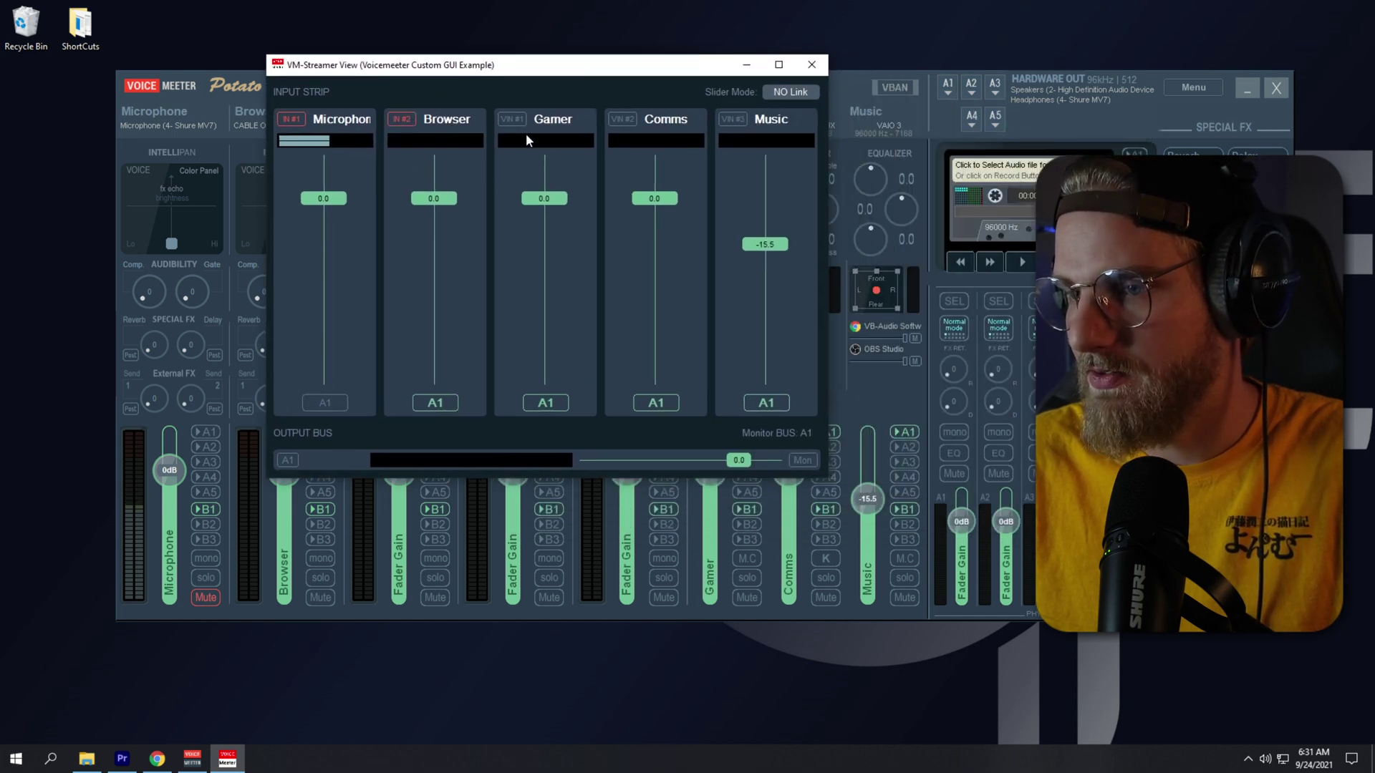
{"action": "left_click_drag", "start_coordinate": [302, 137], "coordinate": [566, 141]}
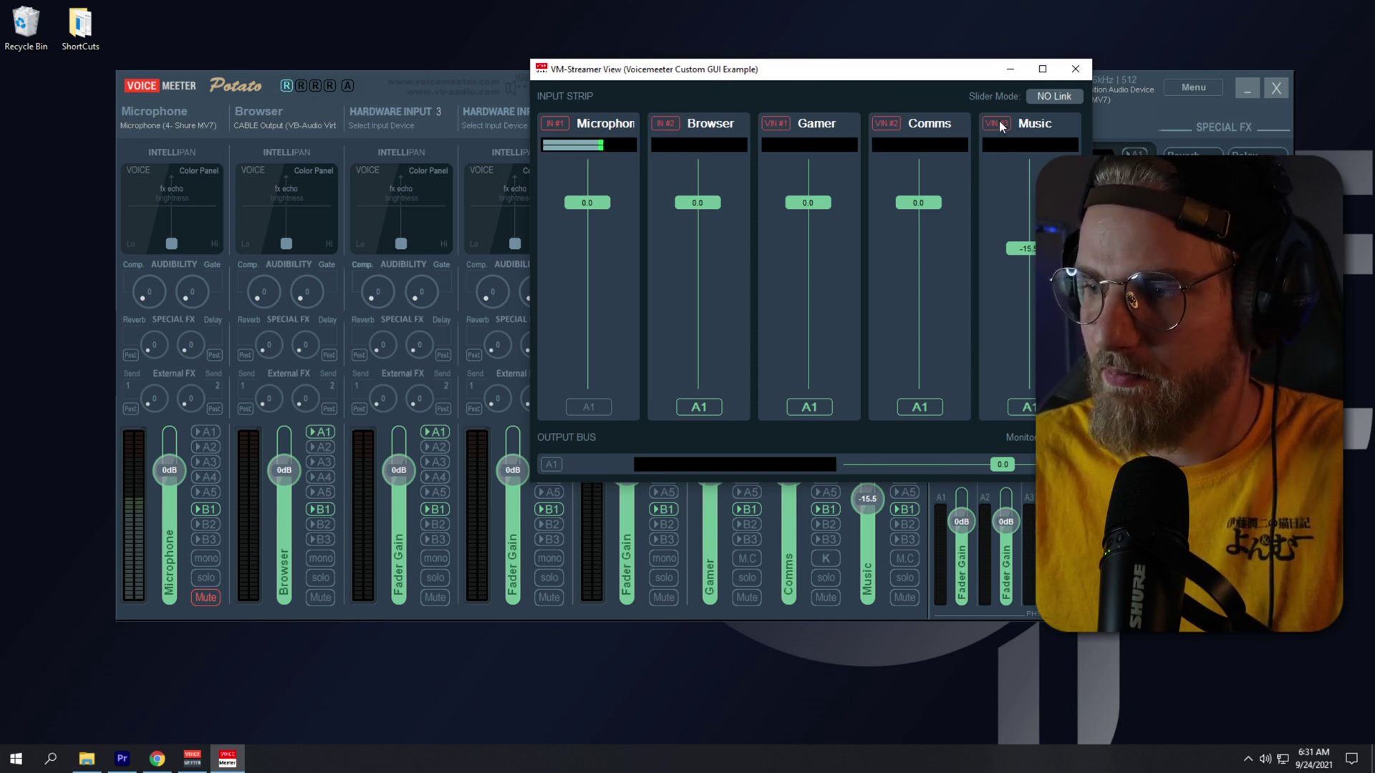
{"action": "left_click_drag", "start_coordinate": [872, 76], "coordinate": [514, 55]}
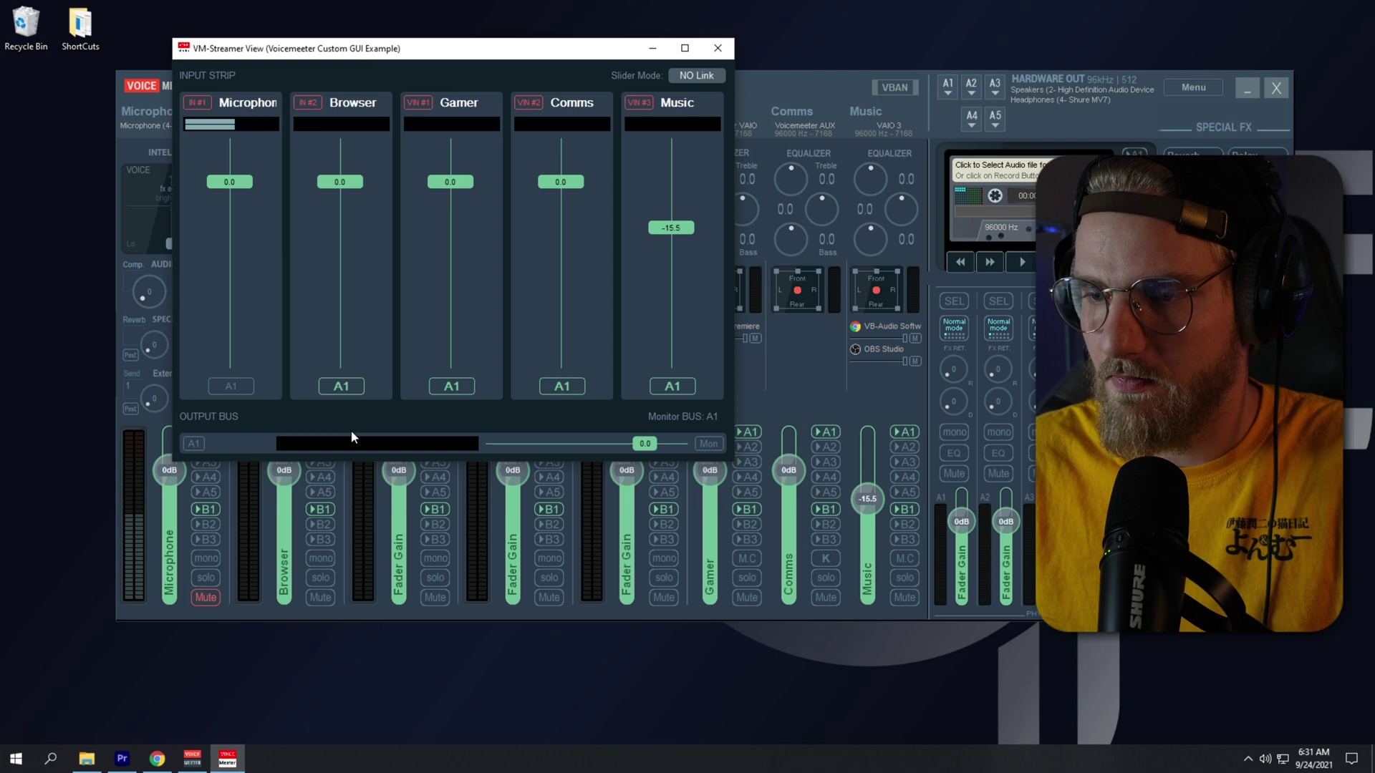
{"action": "left_click_drag", "start_coordinate": [366, 55], "coordinate": [514, 98]}
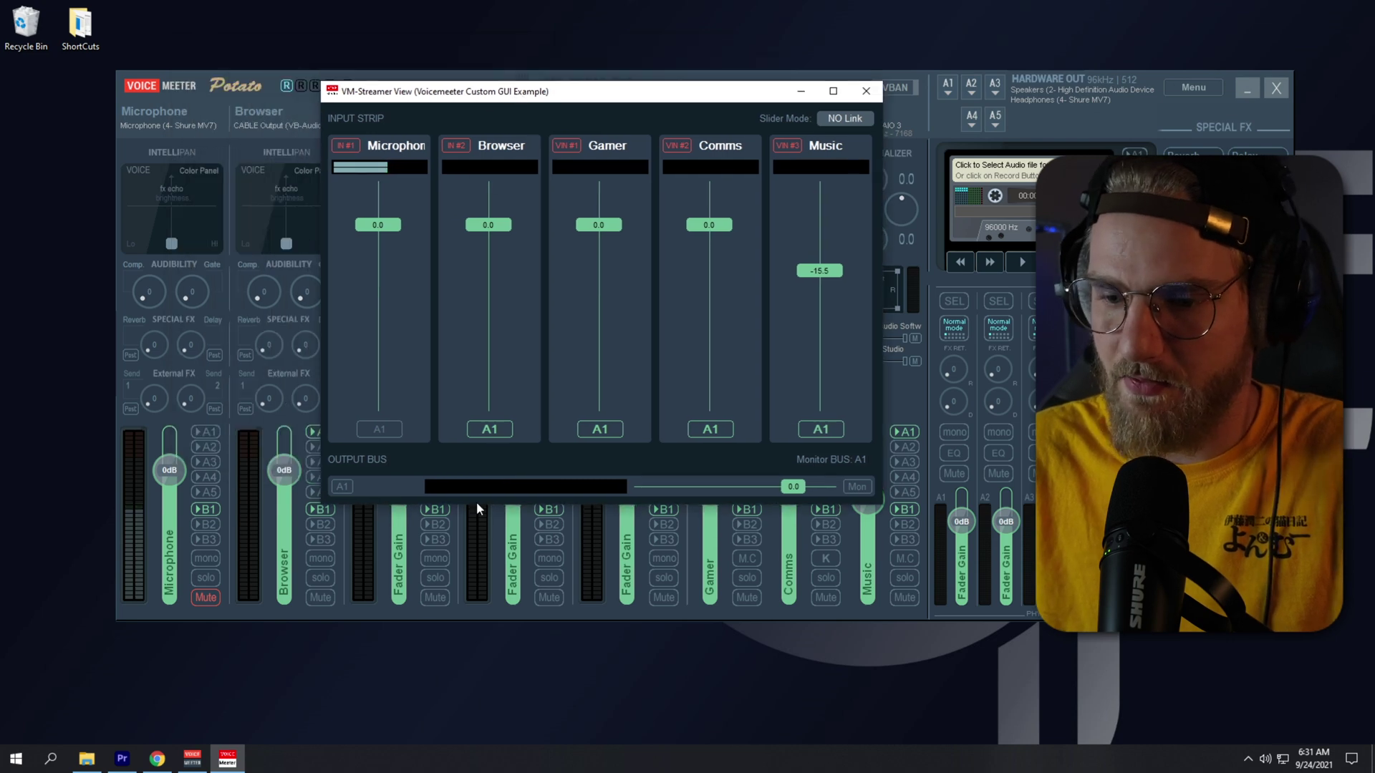
Step: Launch the YouTube Music app from Windows search with 'youtub'
{"action": "left_click", "coordinate": [56, 761]}
{"action": "type", "text": "youtub"}
{"action": "left_click", "coordinate": [190, 377]}
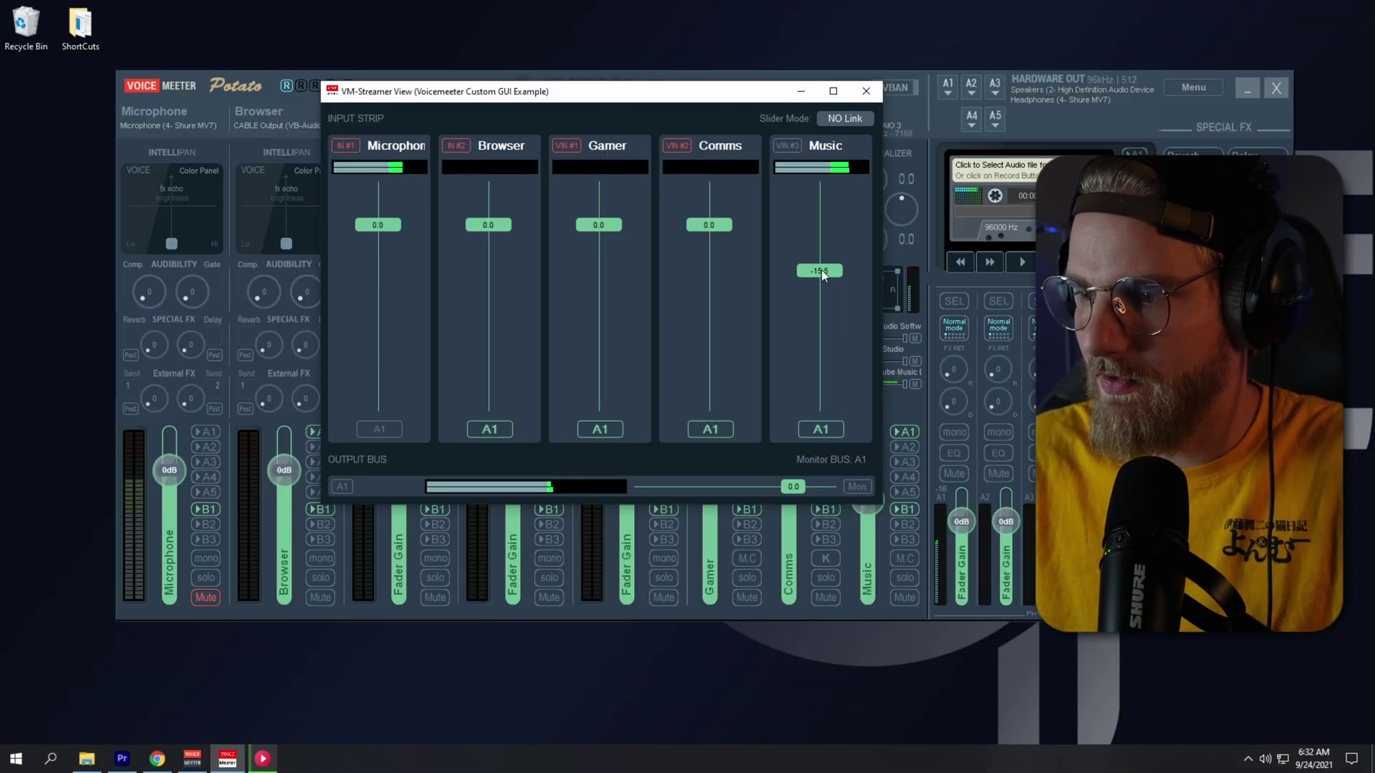
Step: Lower the Music fader in the streamer view and bring it back up, ending at -21.5
{"action": "left_click_drag", "start_coordinate": [822, 269], "coordinate": [827, 308]}
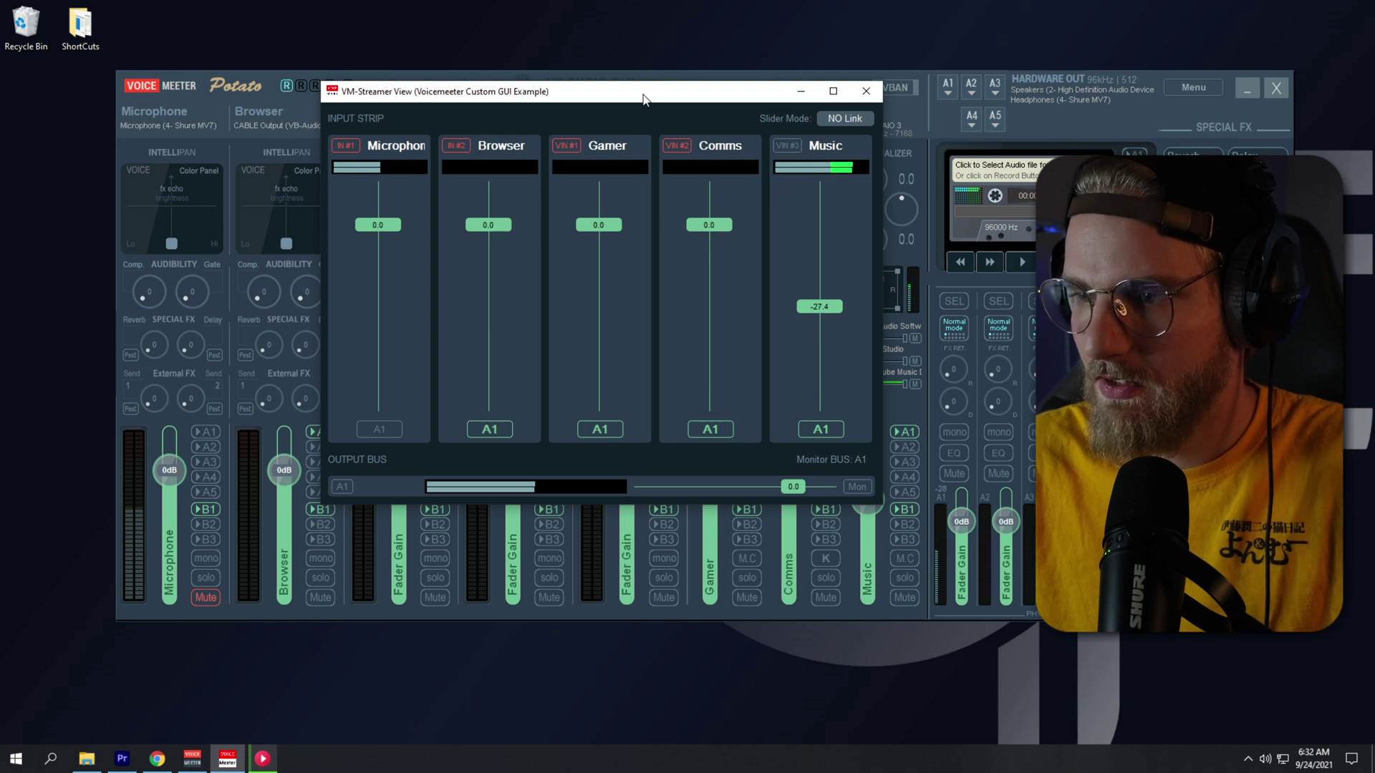
{"action": "left_click_drag", "start_coordinate": [642, 98], "coordinate": [486, 99]}
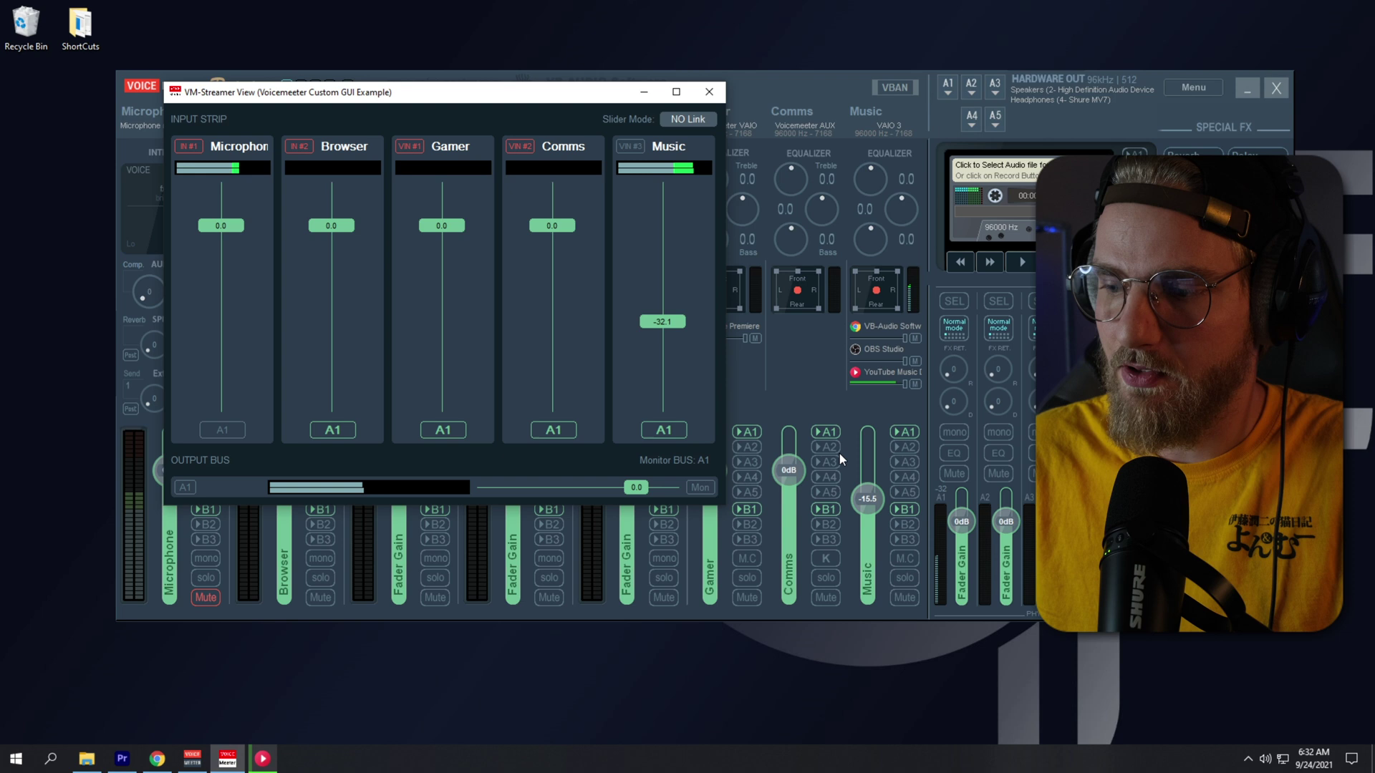
{"action": "left_click", "coordinate": [825, 91]}
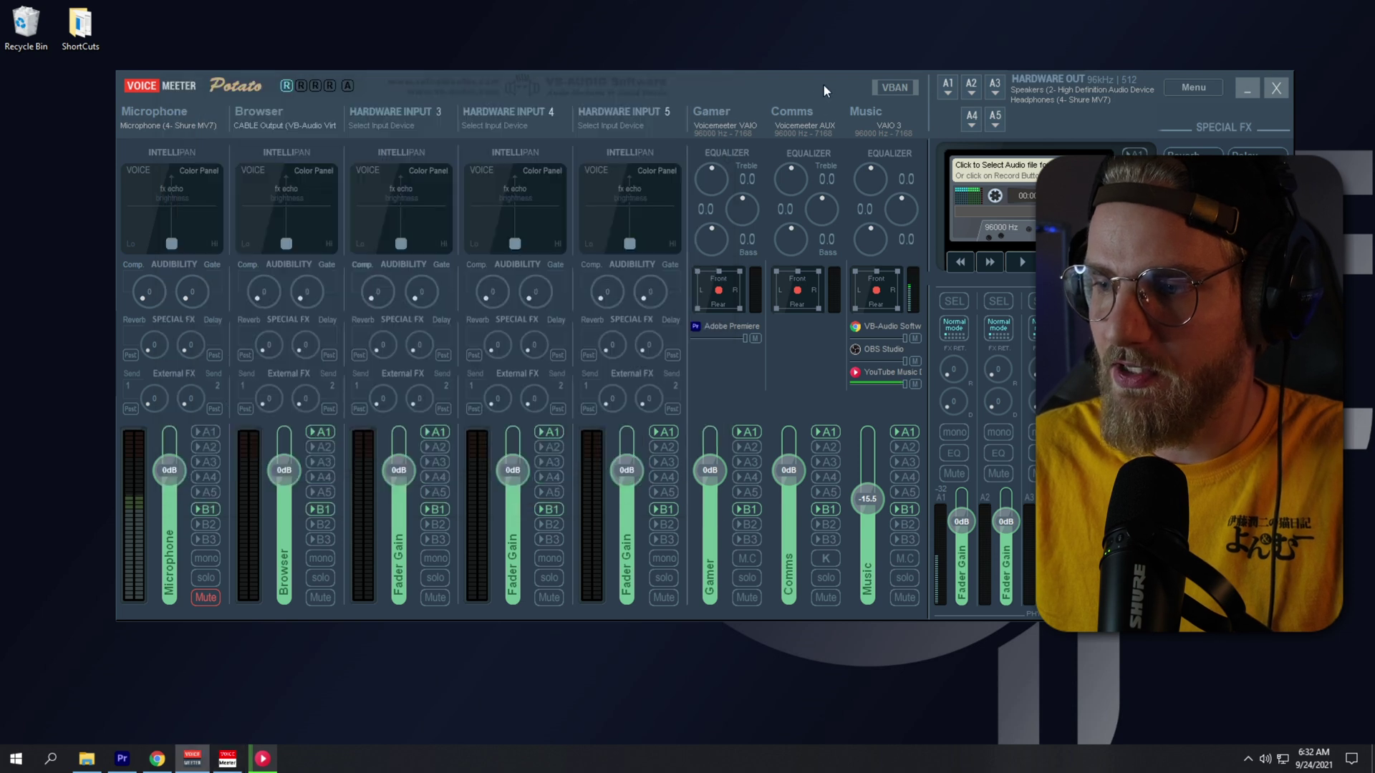
{"action": "left_click", "coordinate": [218, 759]}
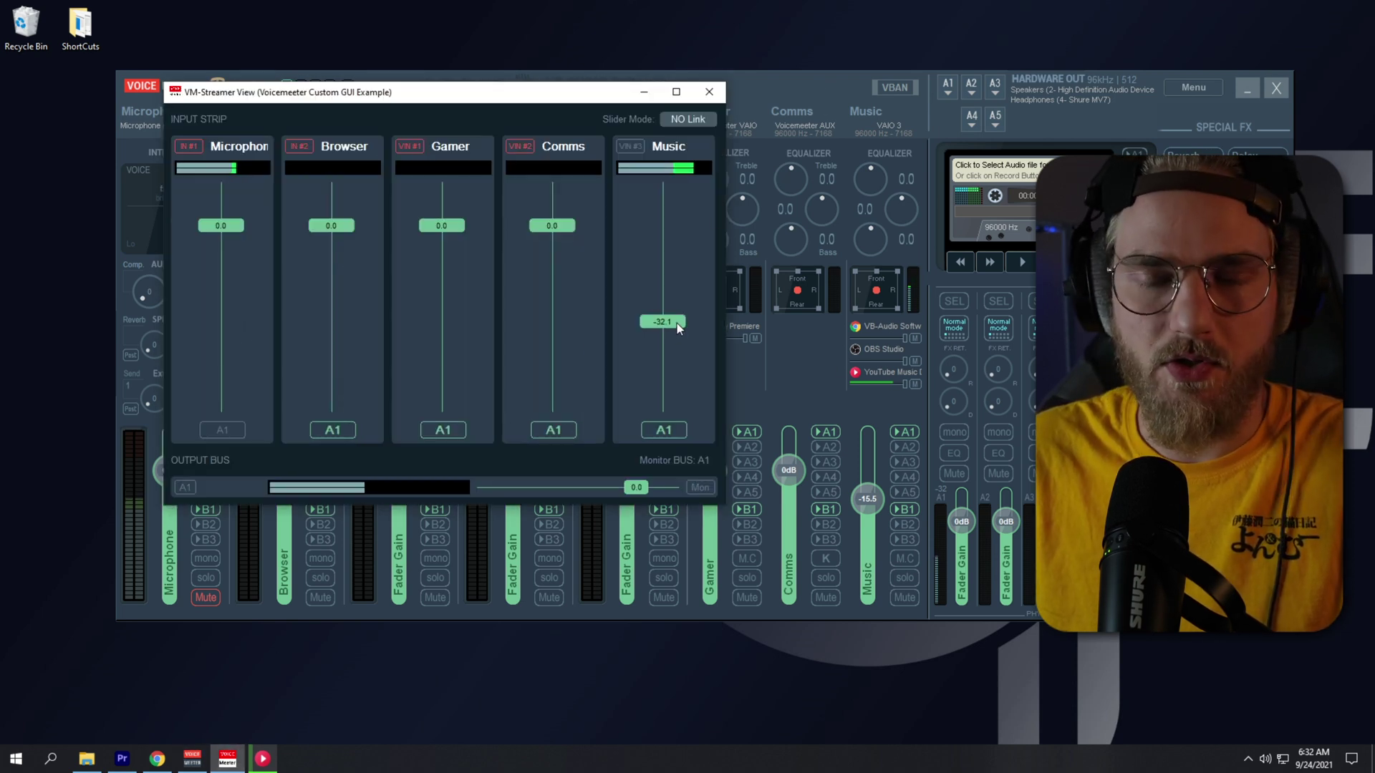
{"action": "mouse_move", "coordinate": [676, 324]}
{"action": "left_mouse_down"}
{"action": "mouse_move", "coordinate": [673, 293]}
{"action": "mouse_move", "coordinate": [675, 312]}
{"action": "left_mouse_up"}
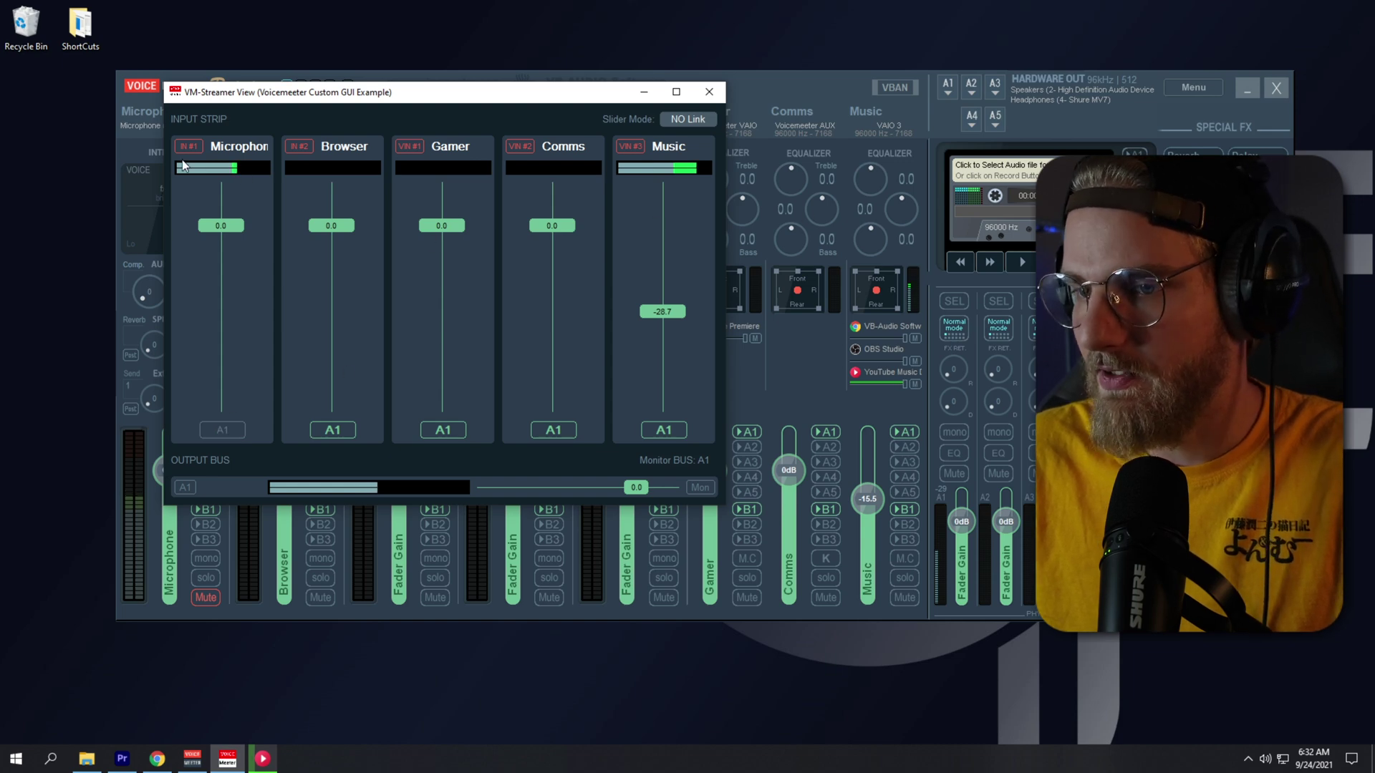
{"action": "scroll", "coordinate": [686, 308], "scroll_direction": "up", "scroll_amount": 10}
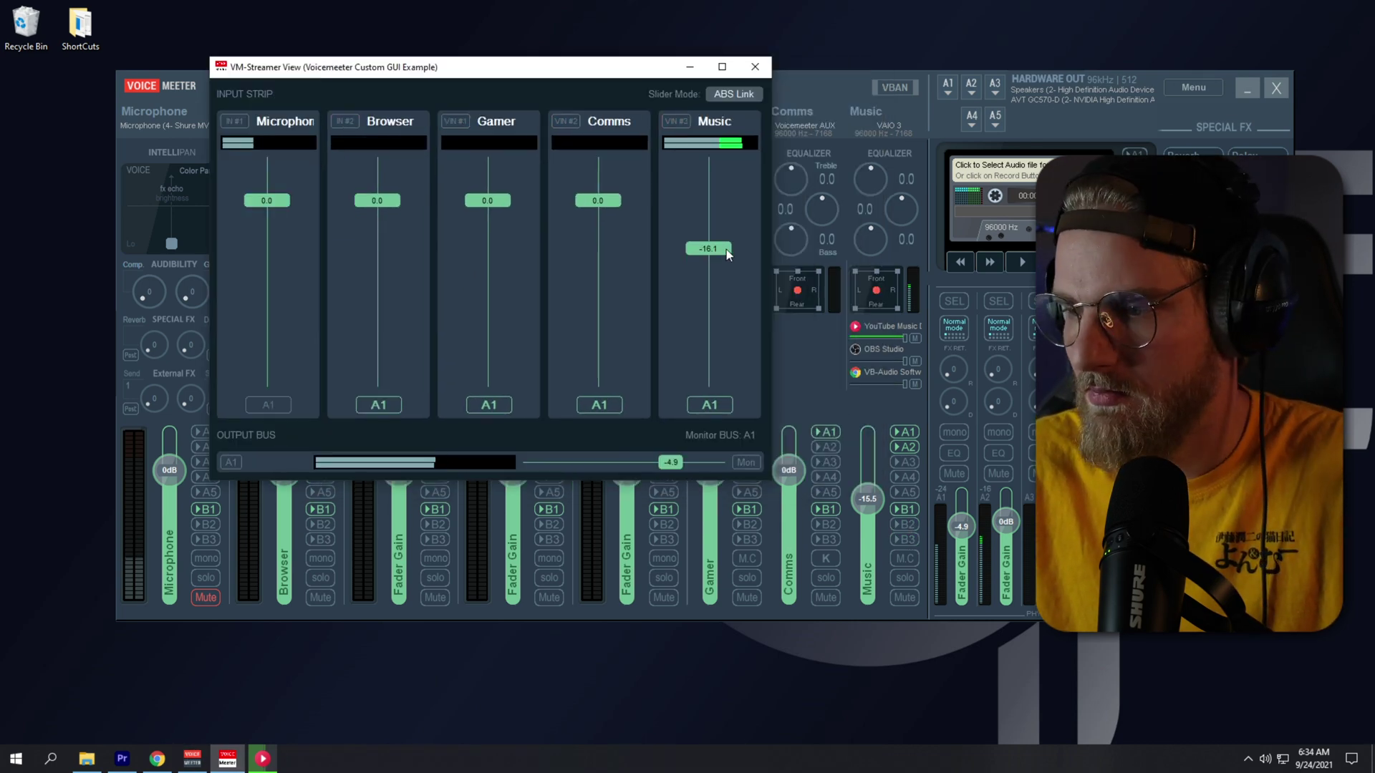
Step: Raise the Microphone volume in the streamer view to -7.4
{"action": "left_click_drag", "start_coordinate": [268, 244], "coordinate": [269, 228]}
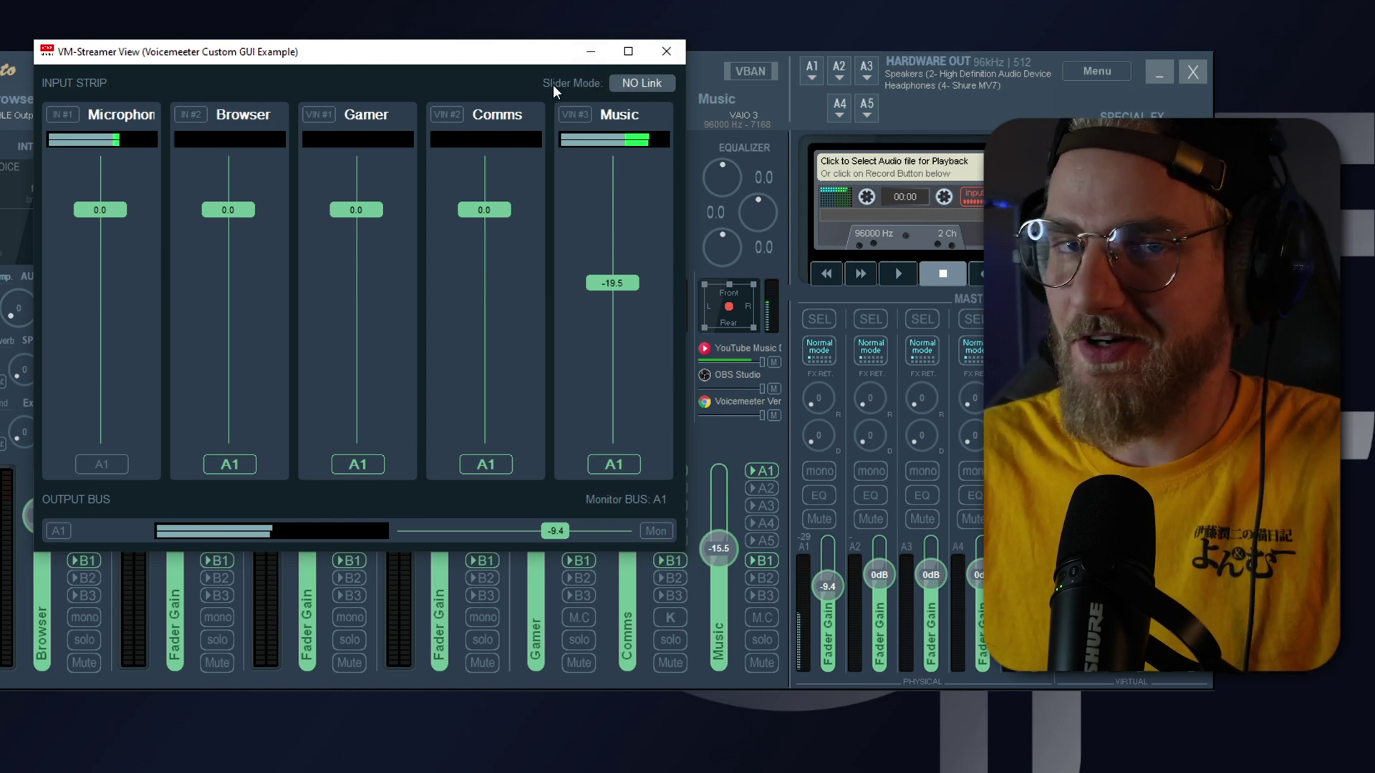
Step: Open System Settings/Options from the Voicemeeter menu and move it to the upper left
{"action": "left_click", "coordinate": [1102, 70]}
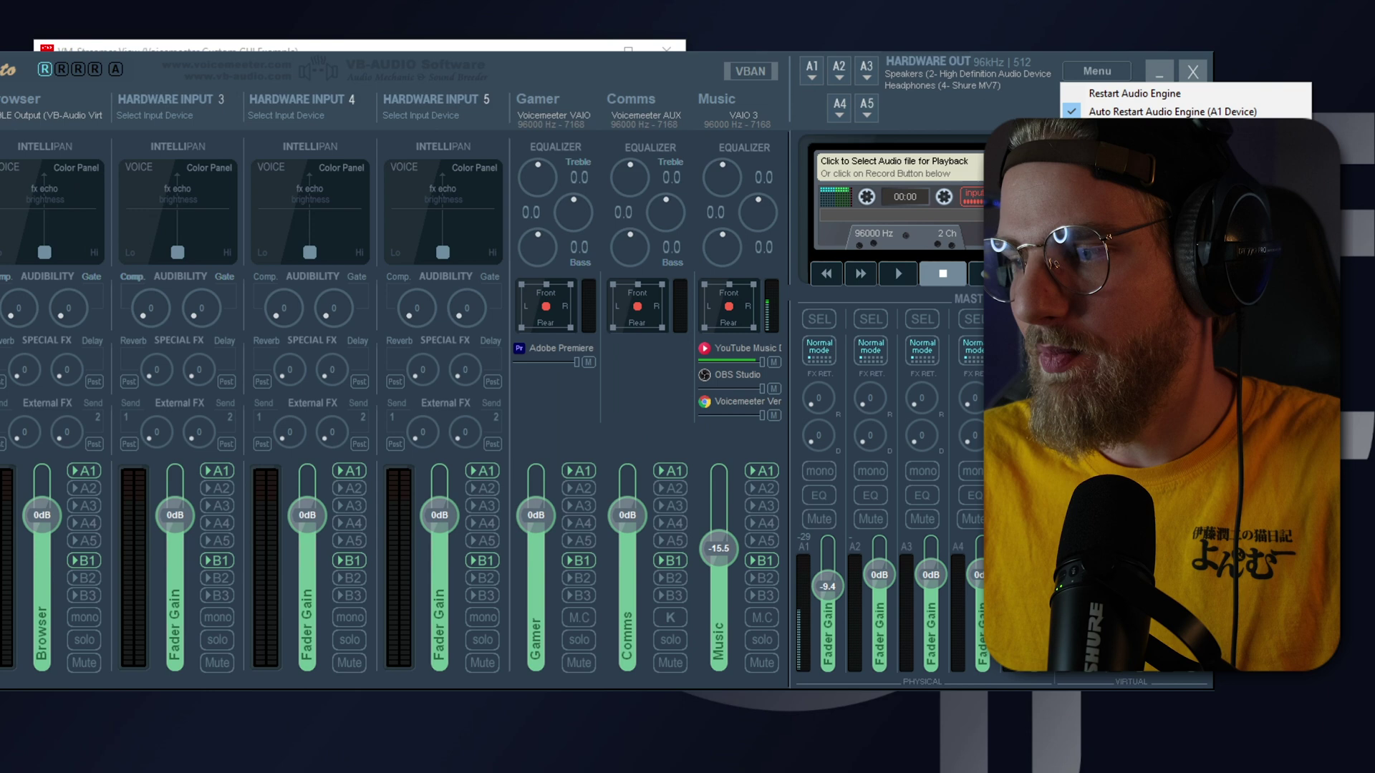
{"action": "left_click", "coordinate": [1145, 343]}
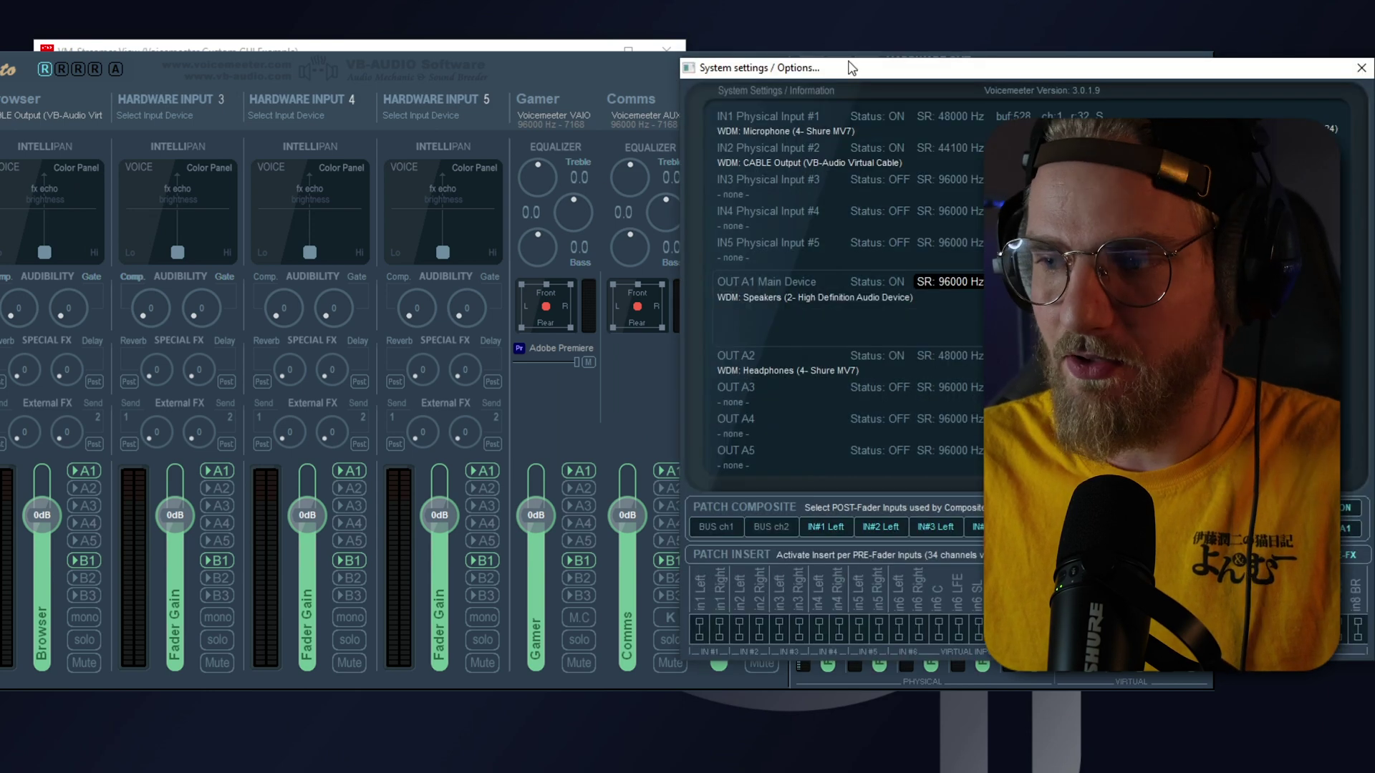
{"action": "left_click_drag", "start_coordinate": [851, 68], "coordinate": [285, 2]}
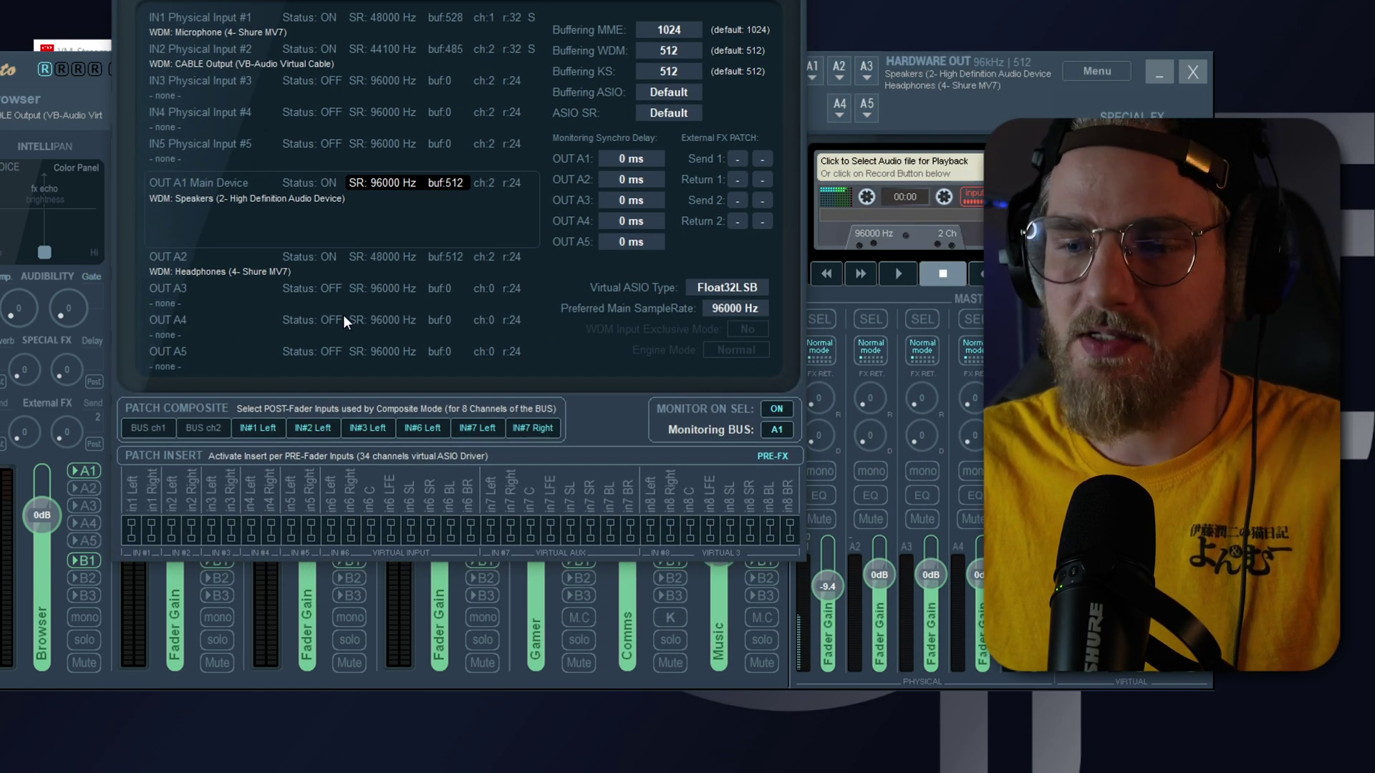
{"action": "left_click_drag", "start_coordinate": [135, 30], "coordinate": [177, 9]}
Step: Rearrange the windows and switch on the Microphone strip's IN #1 selection in the streamer view
{"action": "left_click", "coordinate": [187, 43]}
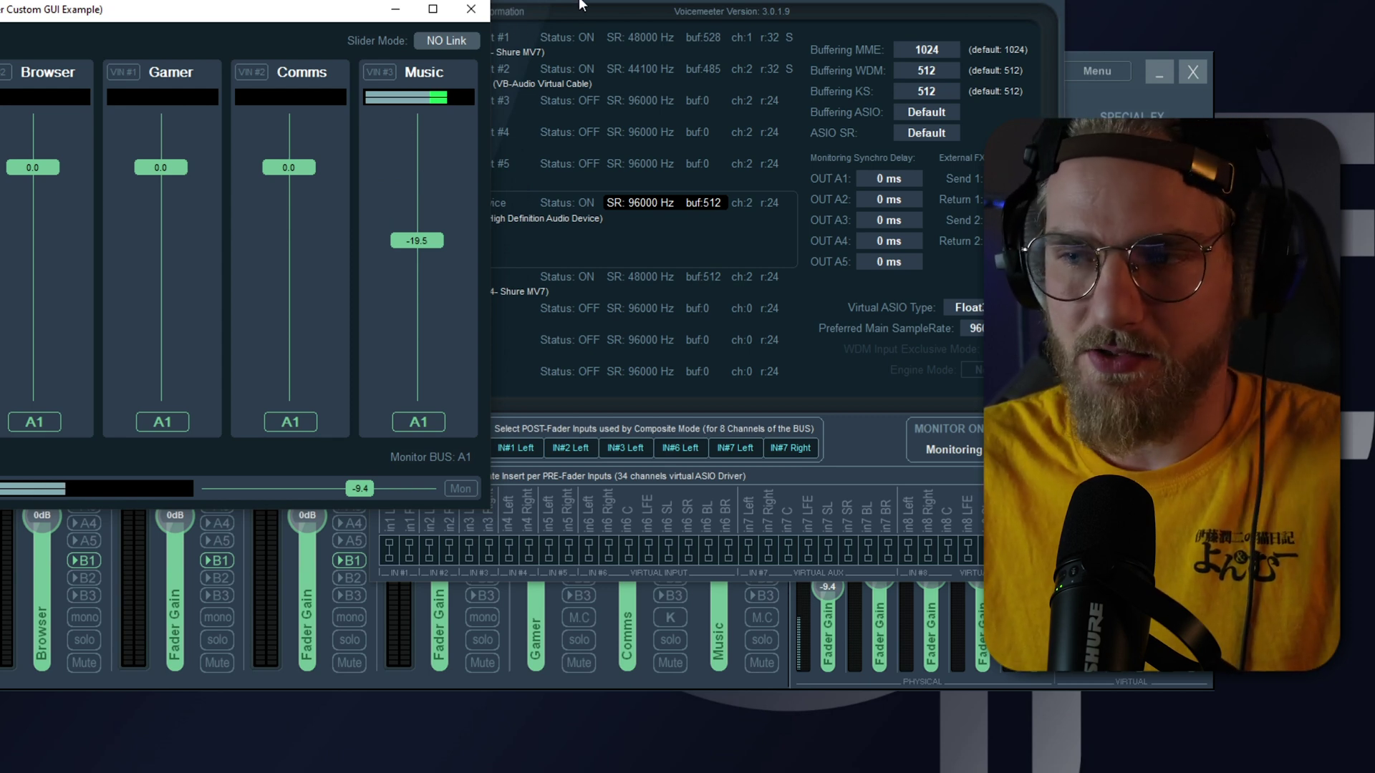
{"action": "left_click_drag", "start_coordinate": [582, 6], "coordinate": [681, 249]}
{"action": "left_click", "coordinate": [63, 71]}
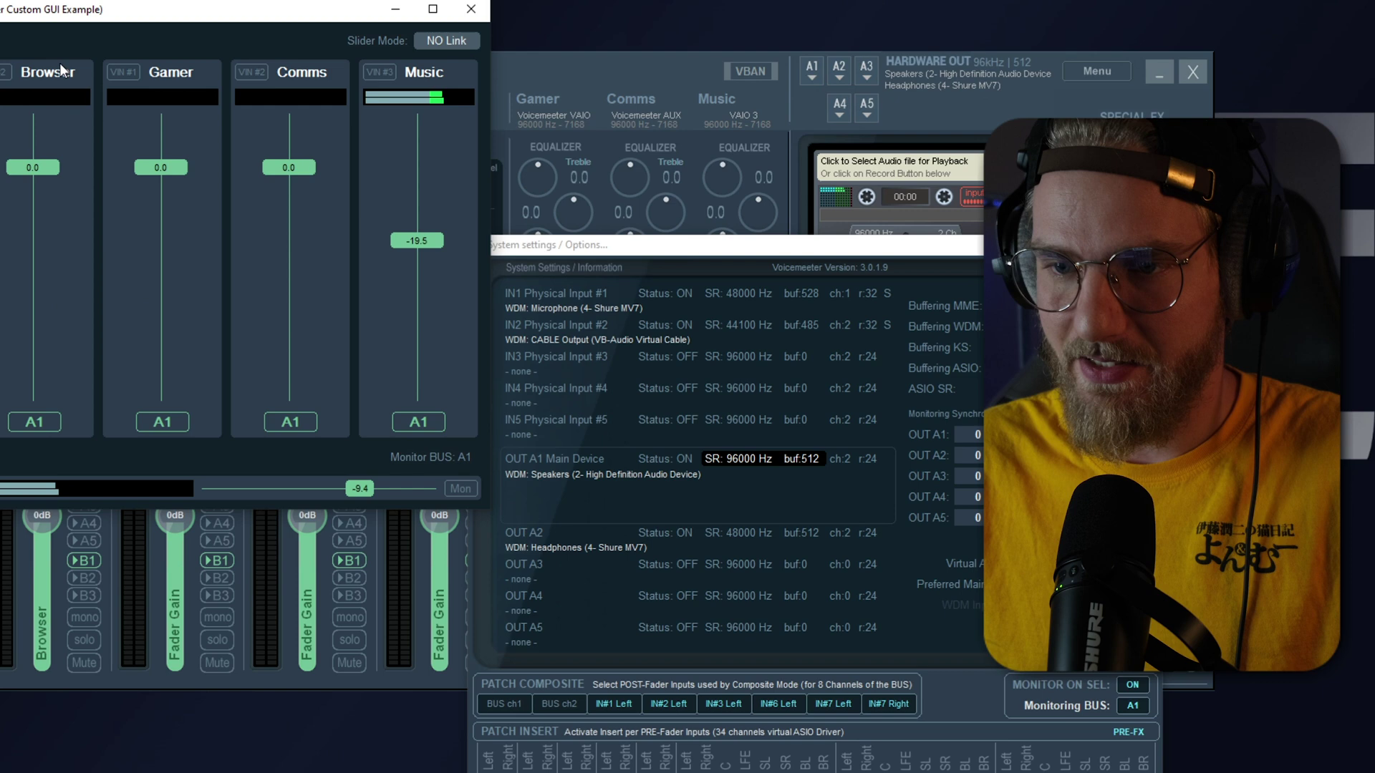
{"action": "left_click_drag", "start_coordinate": [12, 12], "coordinate": [375, 36]}
{"action": "left_click", "coordinate": [292, 53]}
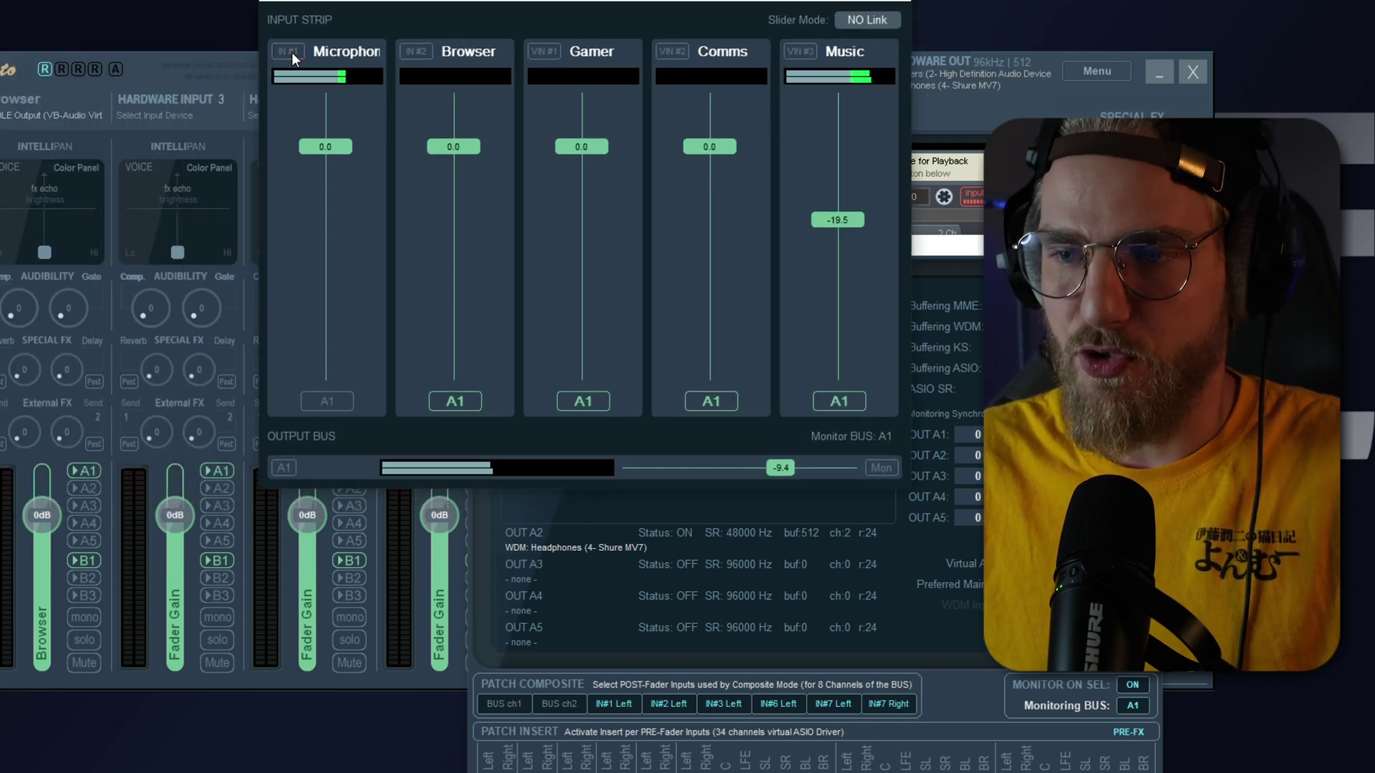
{"action": "left_click", "coordinate": [277, 50]}
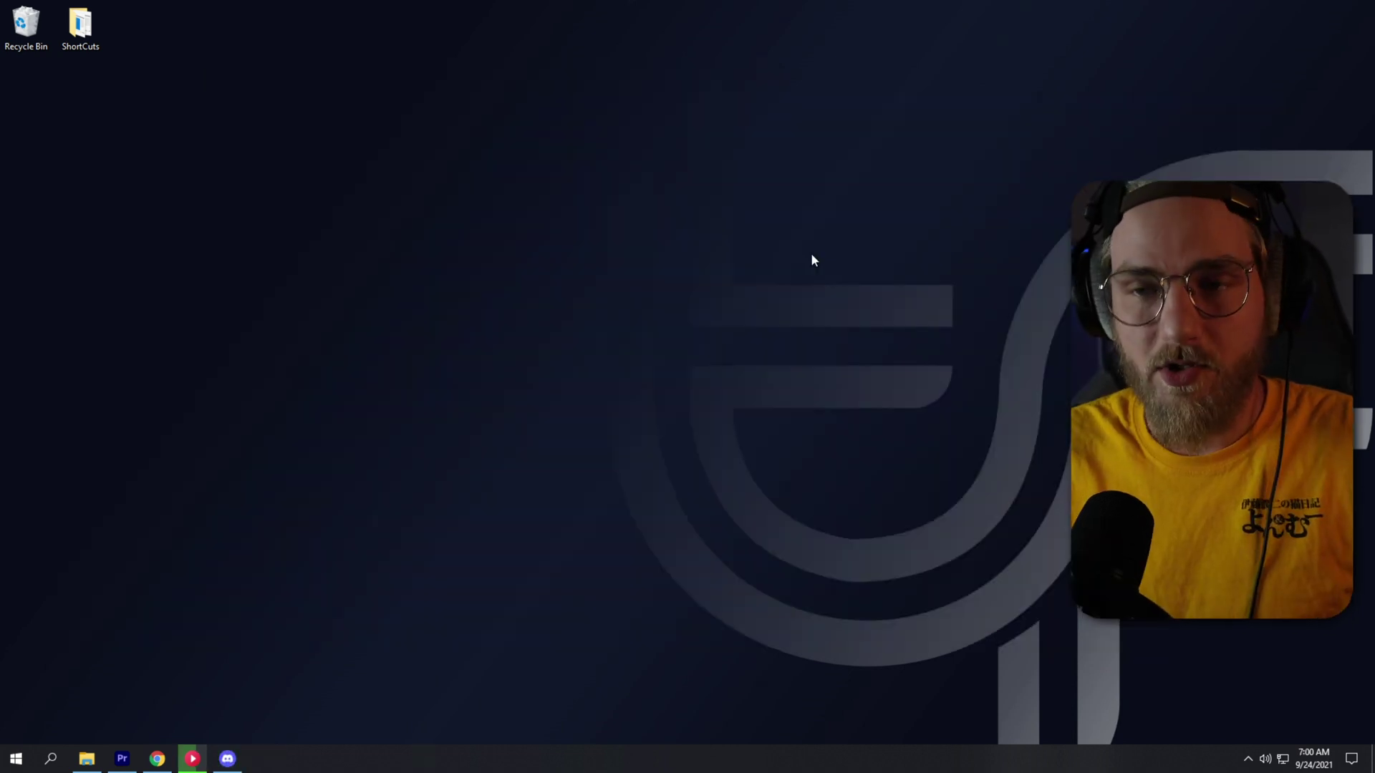
Step: Launch Voicemeeter Banana from search with 'bana' and reposition its window
{"action": "left_click", "coordinate": [67, 754]}
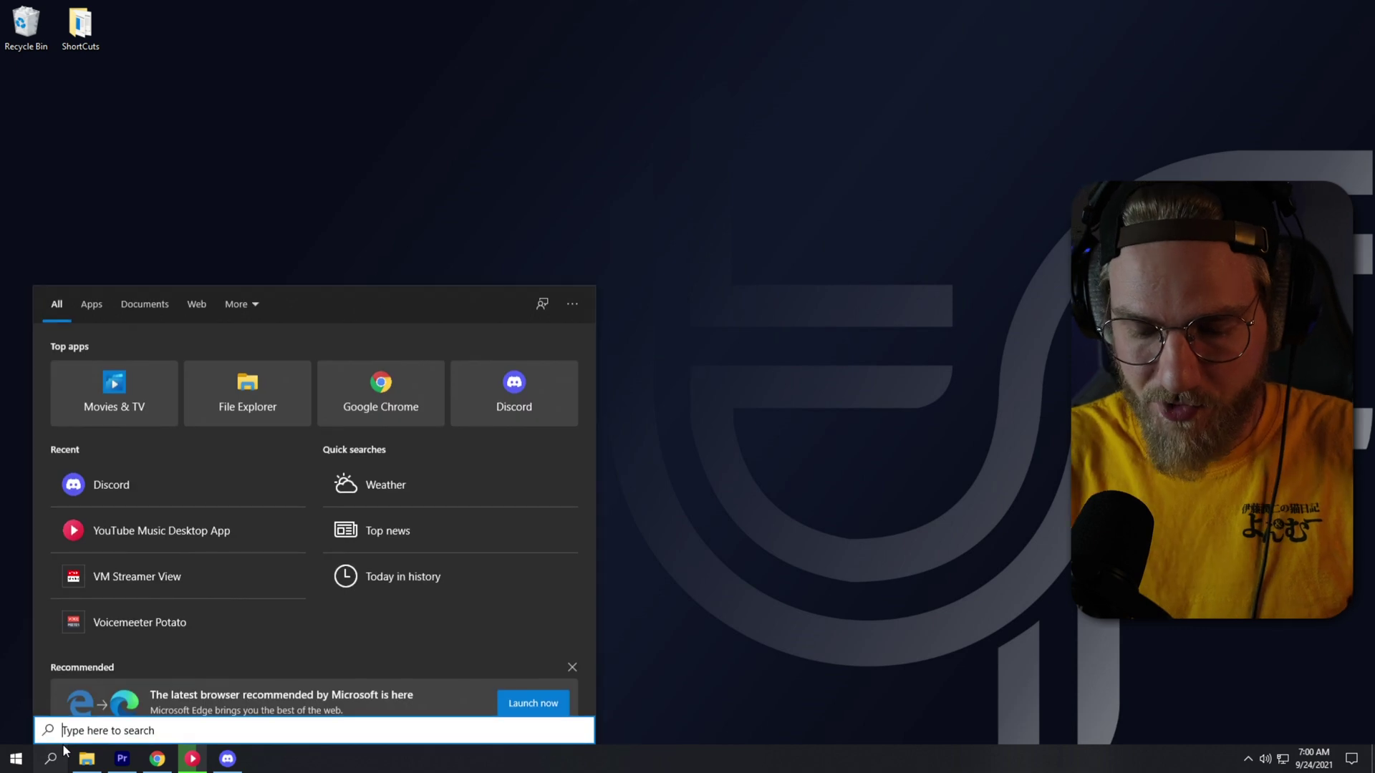
{"action": "type", "text": "bana"}
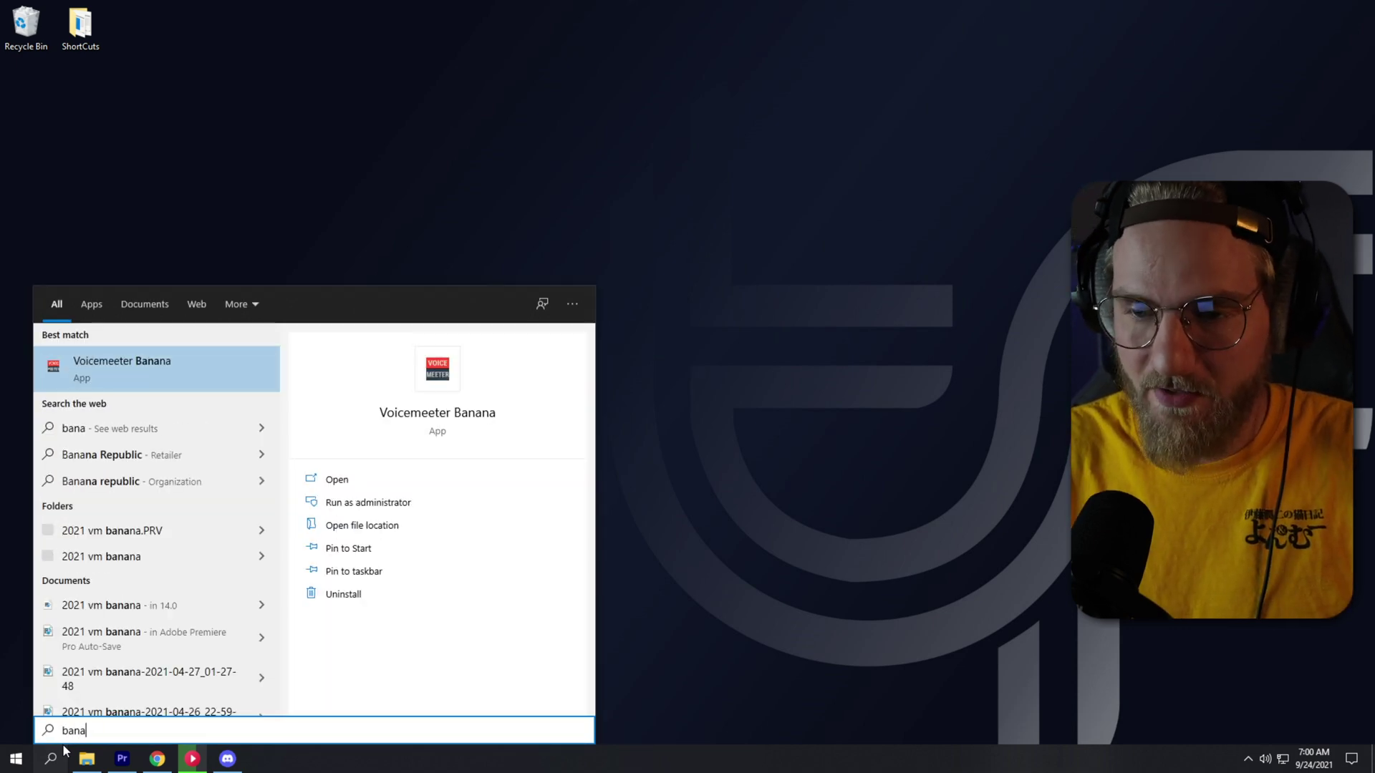
{"action": "left_click", "coordinate": [99, 366]}
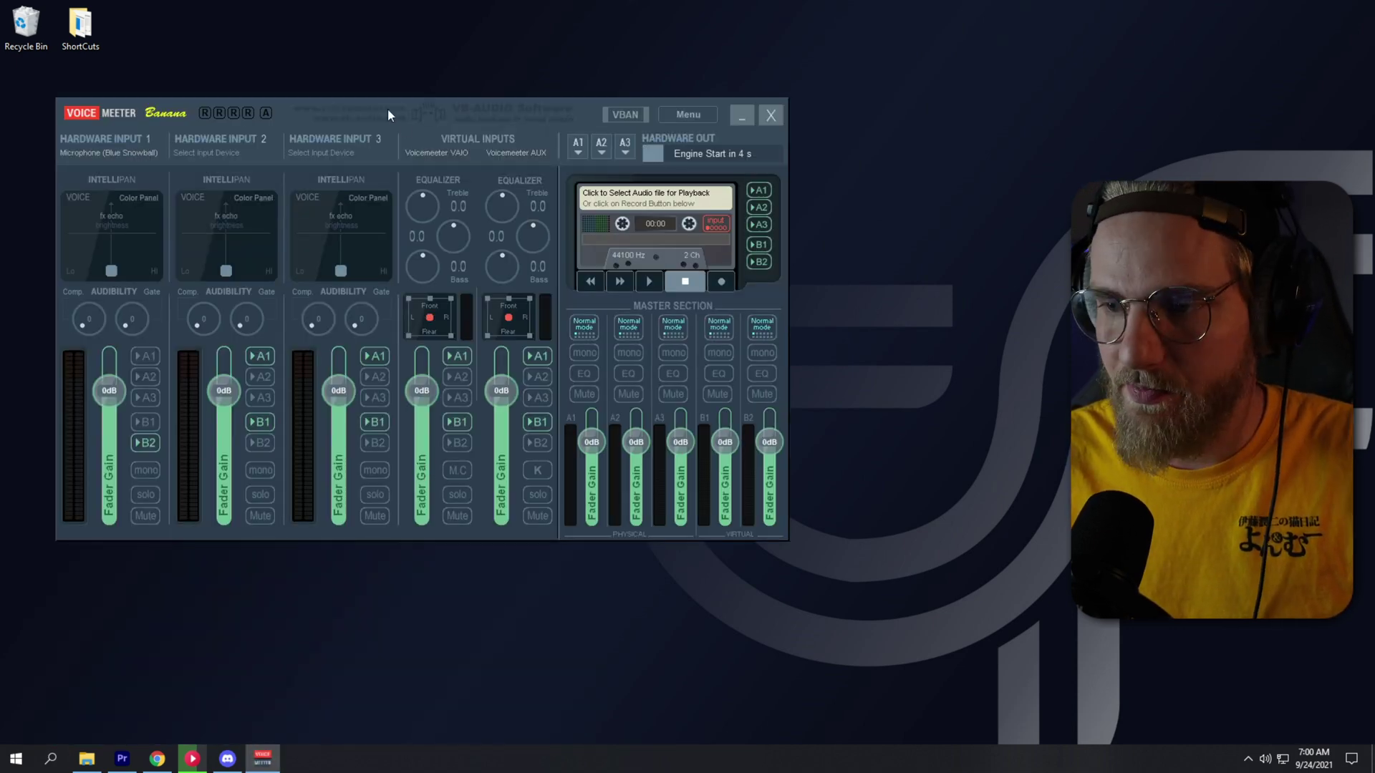
{"action": "left_click_drag", "start_coordinate": [389, 111], "coordinate": [561, 99]}
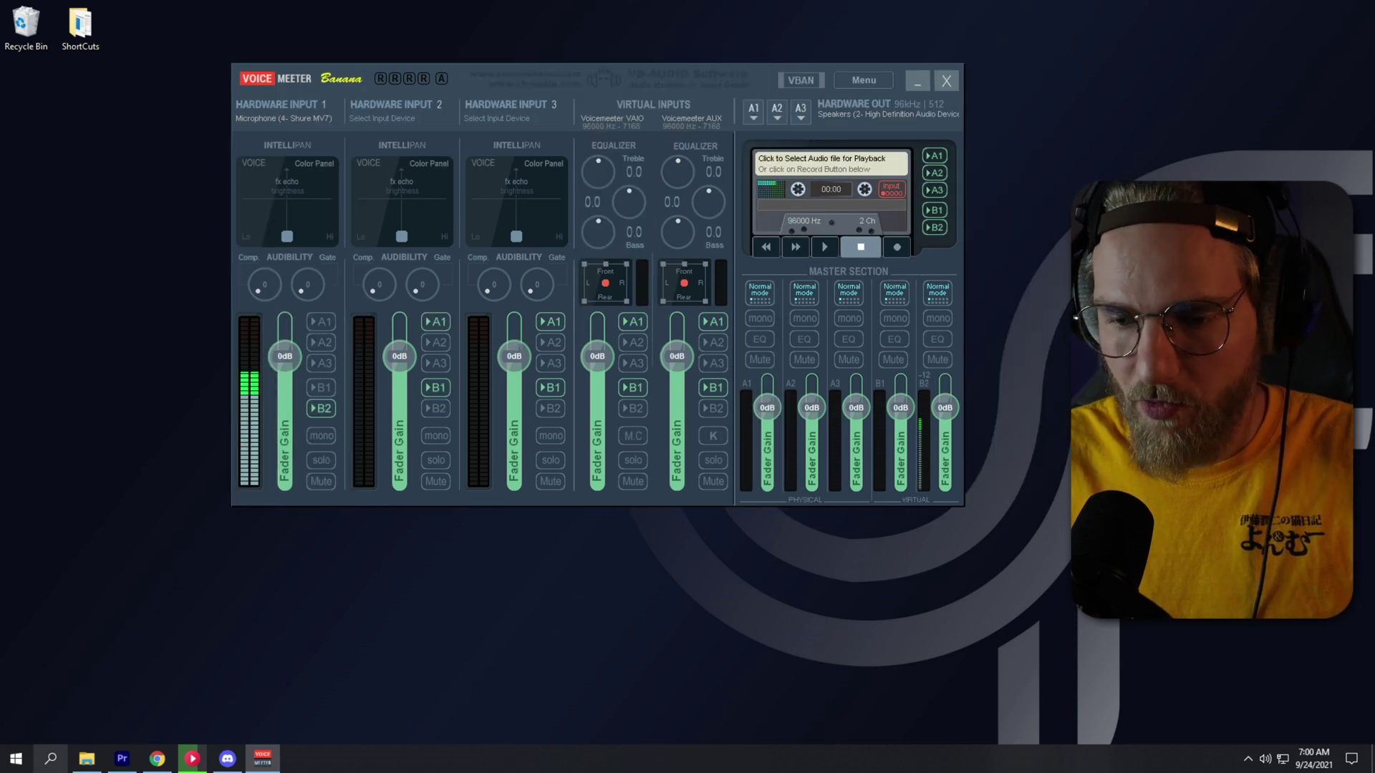
Step: Launch VM Streamer View from search with 'stream'
{"action": "left_click", "coordinate": [52, 760]}
{"action": "type", "text": "stream"}
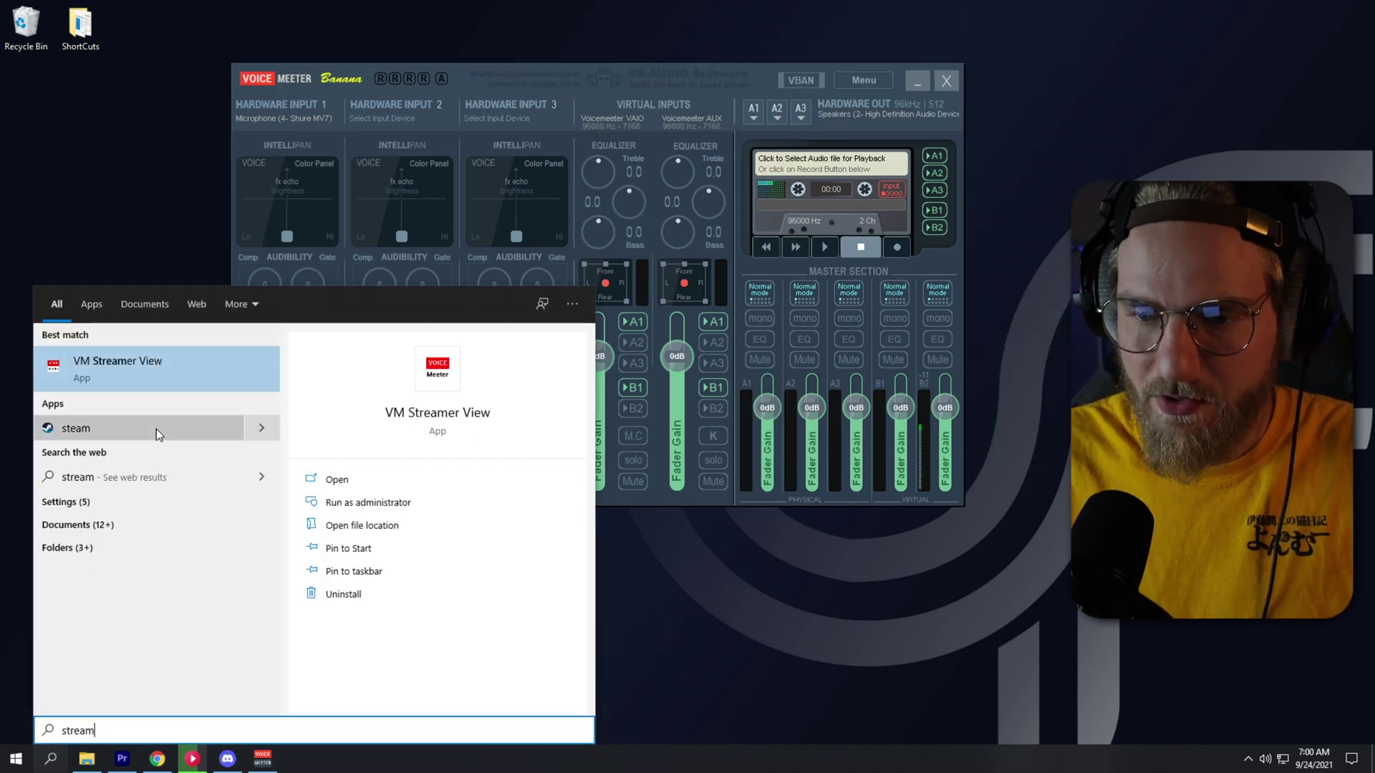
{"action": "left_click", "coordinate": [162, 362]}
Step: Label Hardware Input 1 'Microphone' and test its streamer fader by lowering it to -47.1
{"action": "right_click", "coordinate": [284, 105]}
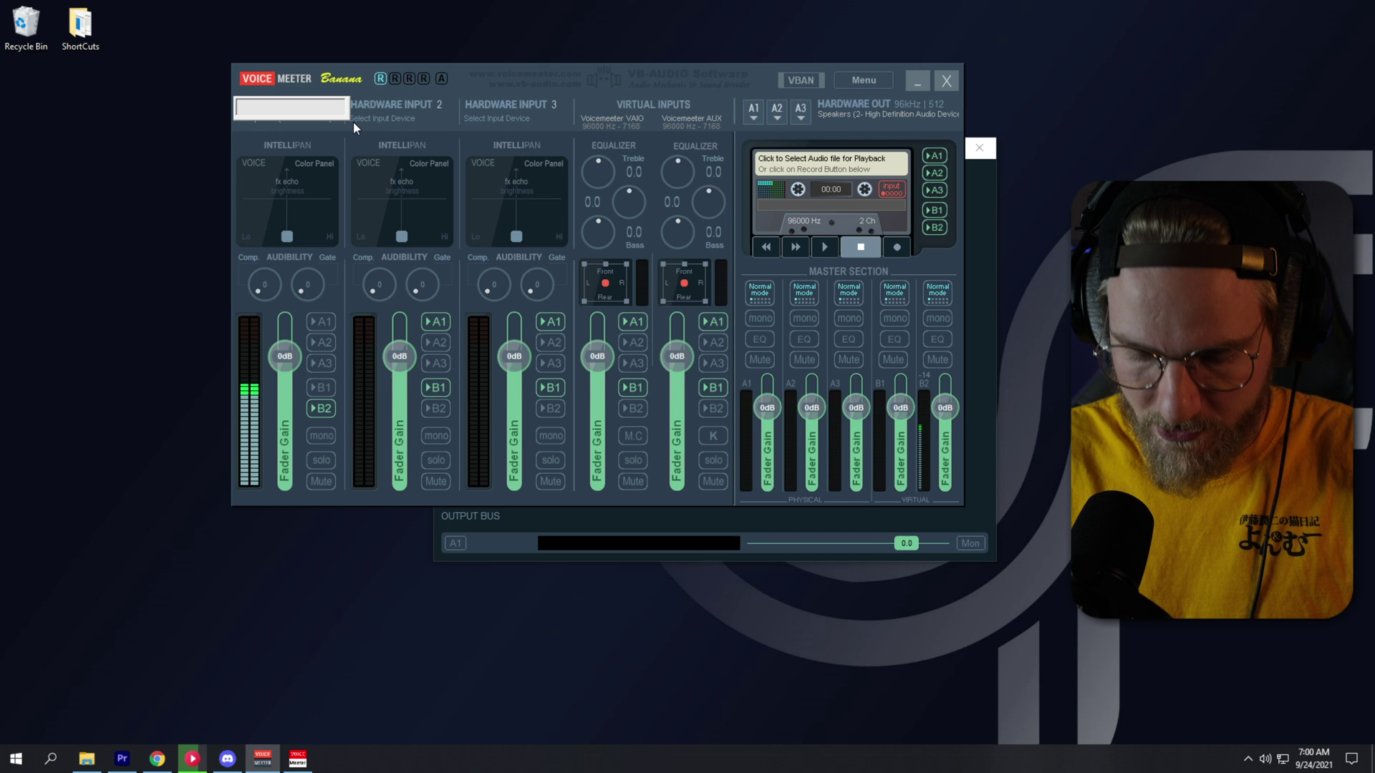
{"action": "type", "text": "Microphone"}
{"action": "key", "text": "Return"}
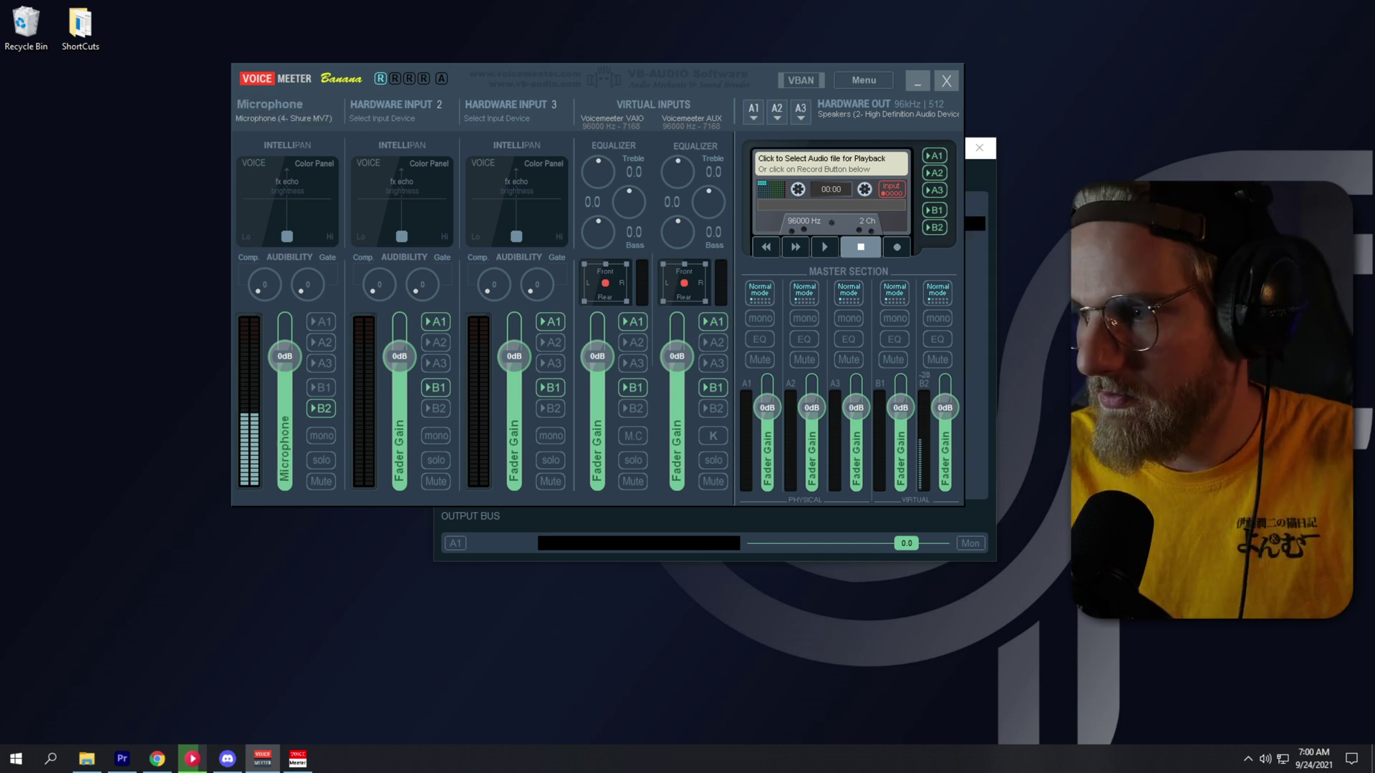
{"action": "left_click", "coordinate": [990, 188]}
{"action": "left_click_drag", "start_coordinate": [737, 285], "coordinate": [728, 319]}
Step: Double-click the Microphone fader in the streamer view to reset it to 0.0 dB
{"action": "double_click", "coordinate": [733, 339]}
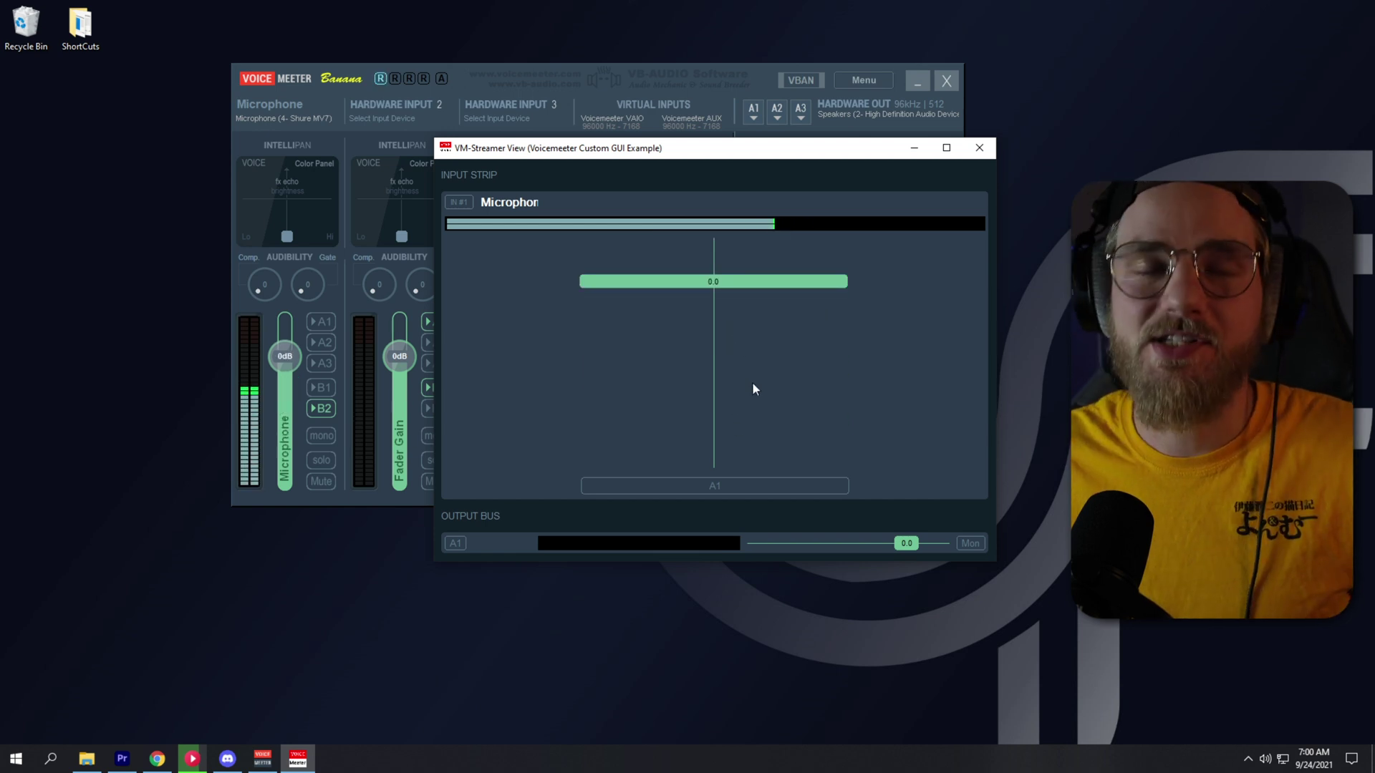